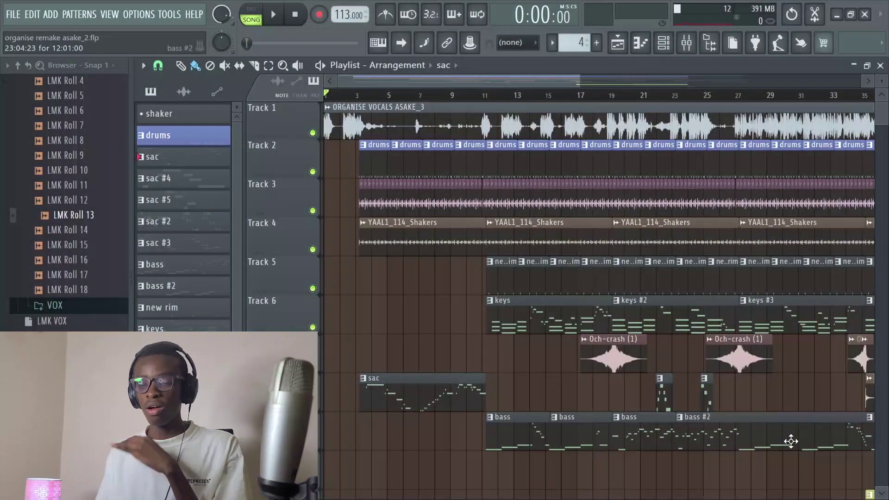
# Zoom into bars 1–13 and play Track 3's loop soloed
pyautogui.press('space')
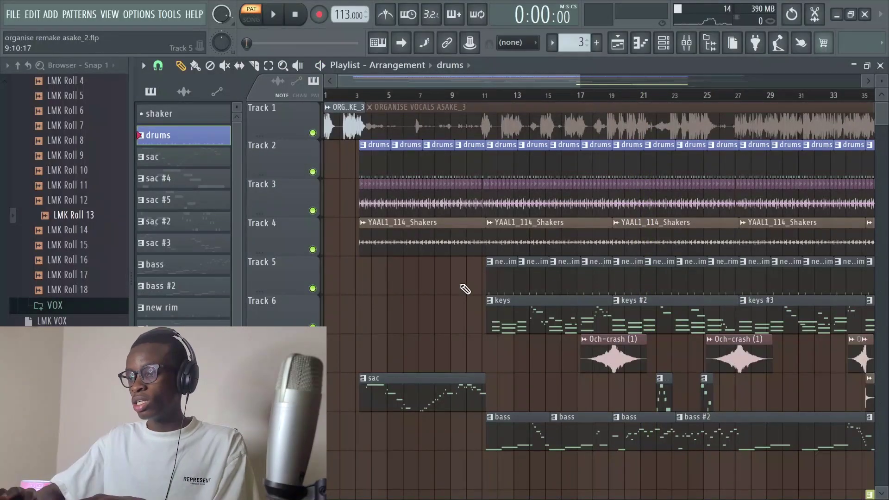
pyautogui.moveTo(519, 290); pyautogui.dragTo(323, 103)
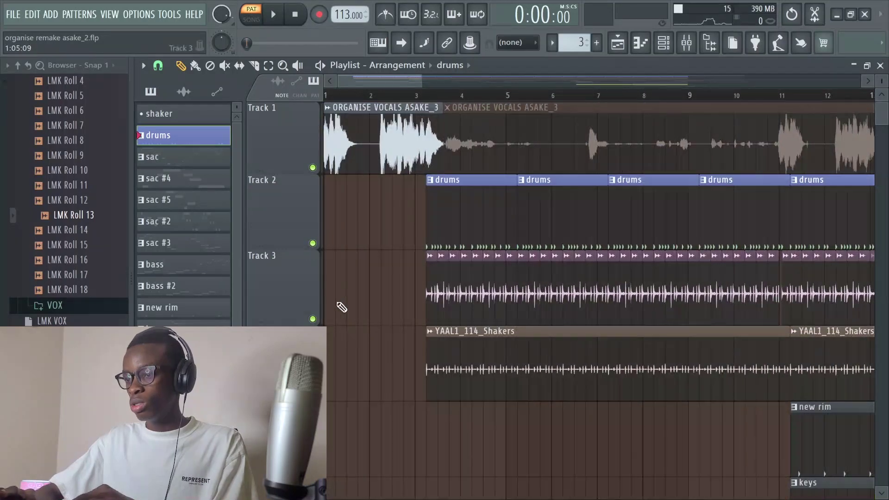
pyautogui.keyDown('ctrl'); pyautogui.click(313, 319); pyautogui.keyUp('ctrl')
pyautogui.click(430, 95)
pyautogui.press('space')
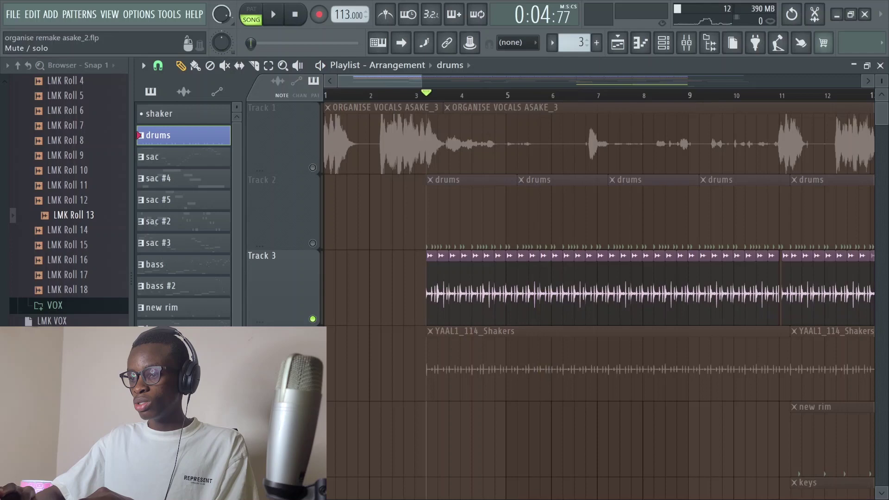
pyautogui.press('space')
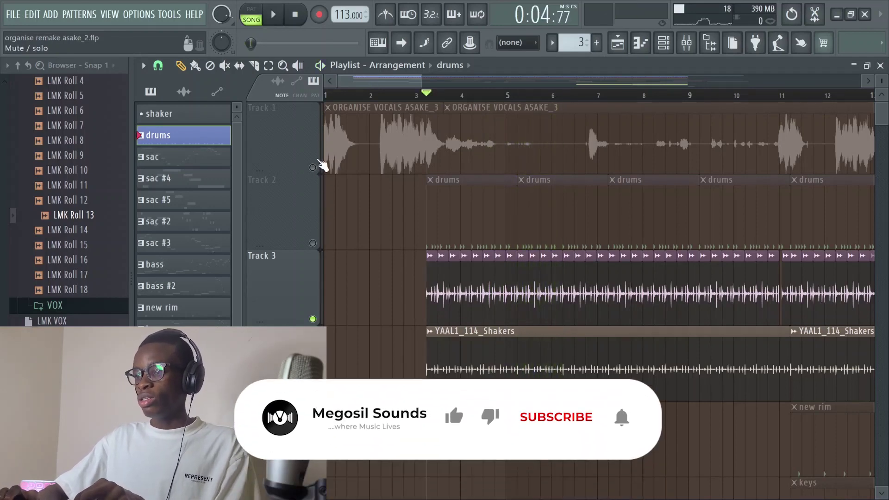
# Solo the drums on Track 2 and view the kick notes in the piano roll
pyautogui.keyDown('ctrl'); pyautogui.click(312, 243); pyautogui.keyUp('ctrl')
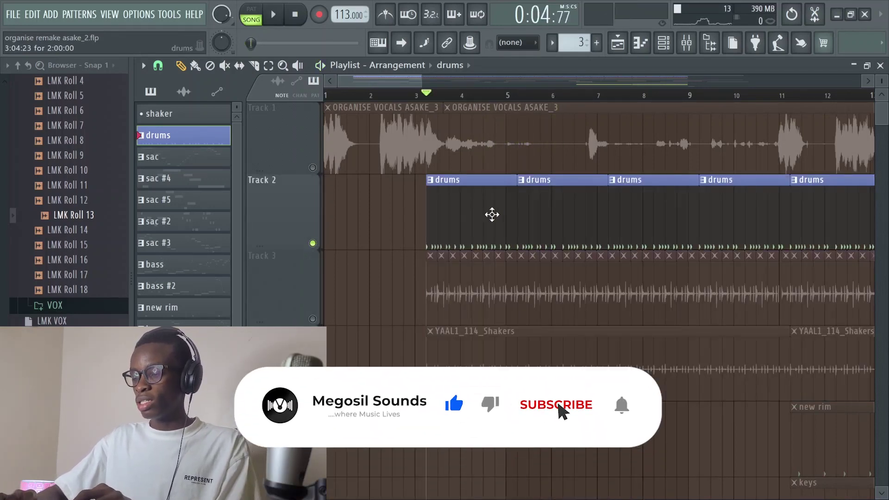
pyautogui.doubleClick(491, 215)
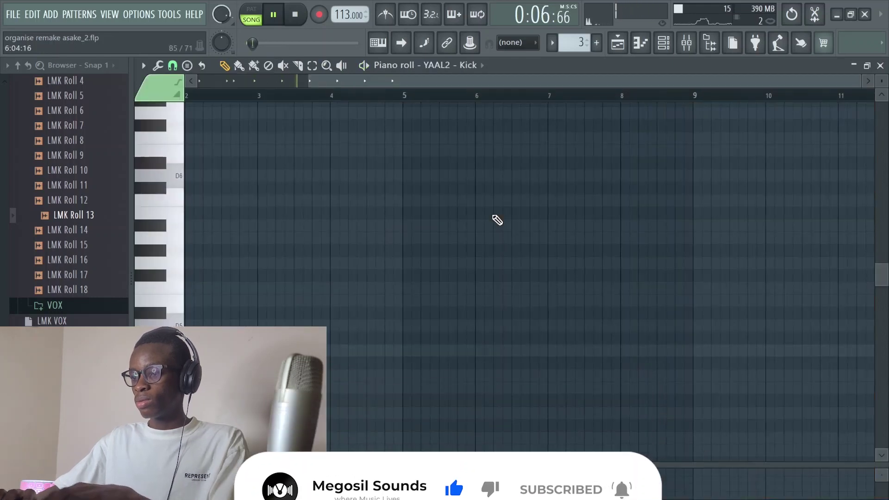
pyautogui.press('F6')
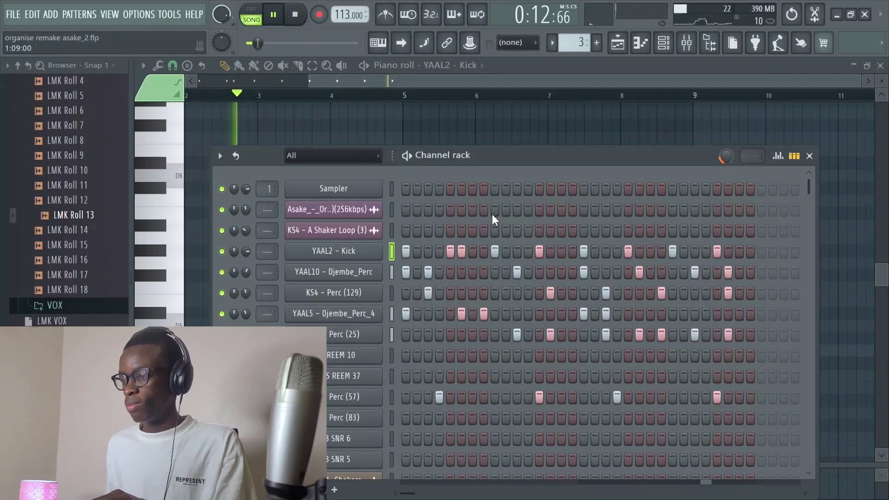
pyautogui.press('space')
pyautogui.press('F5')
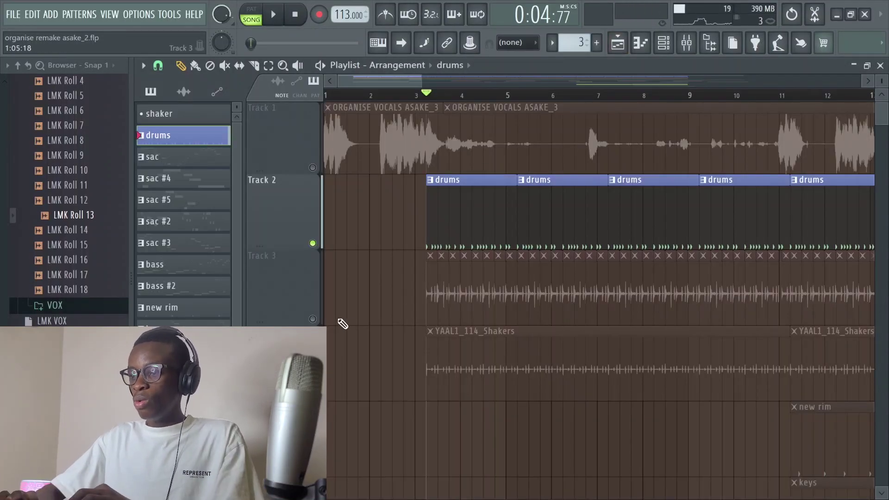
# Unmute Track 3 and the Shakers on Track 4, then play them with the drums
pyautogui.click(312, 319)
pyautogui.click(312, 395)
pyautogui.press('space')
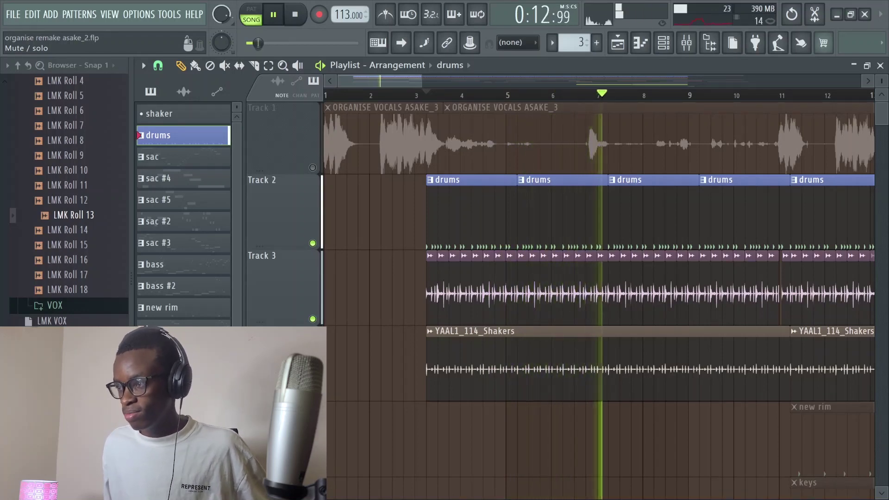
pyautogui.press('space')
# Solo Track 8 and zoom in on the opening sac clip
pyautogui.keyDown('ctrl'); pyautogui.rightClick(390, 370); pyautogui.keyUp('ctrl')
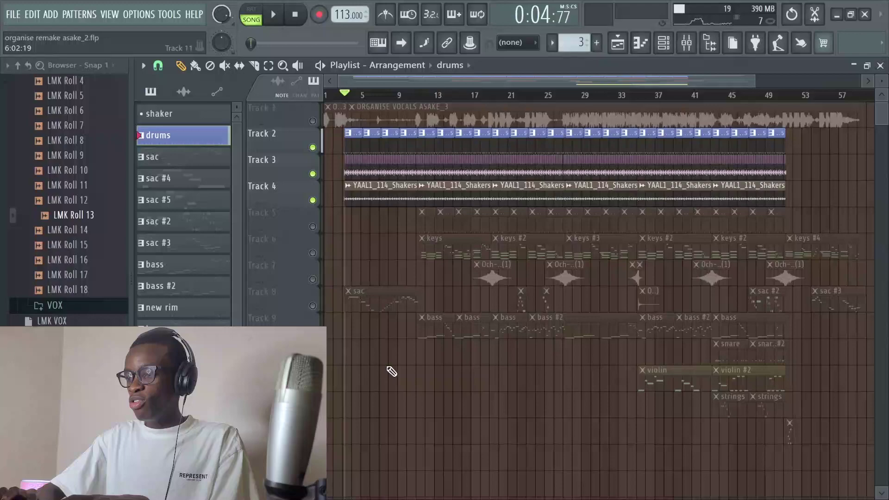
pyautogui.rightClick(312, 279)
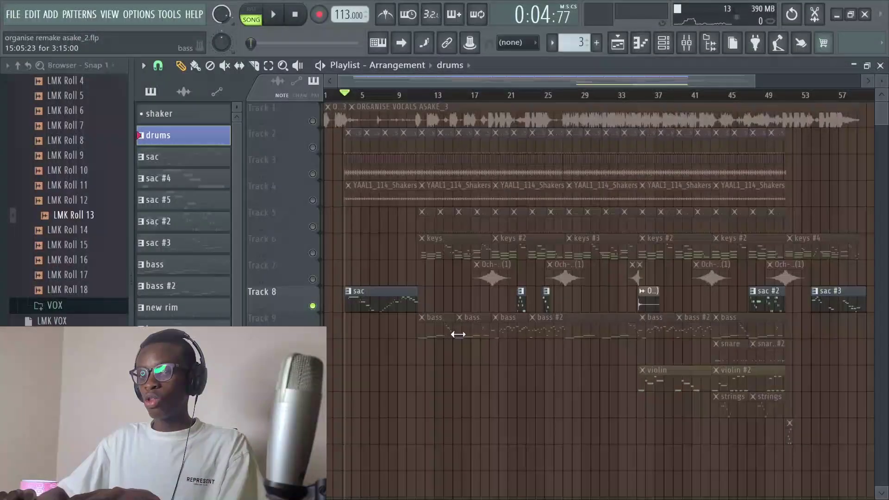
pyautogui.moveTo(462, 338); pyautogui.dragTo(407, 288)
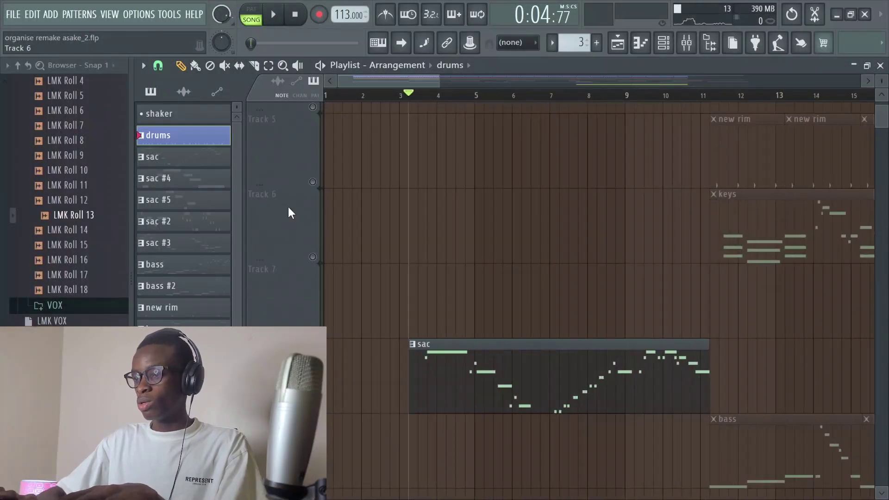
# Play the soloed sac melody and view its notes in the Purity piano roll
pyautogui.press('space')
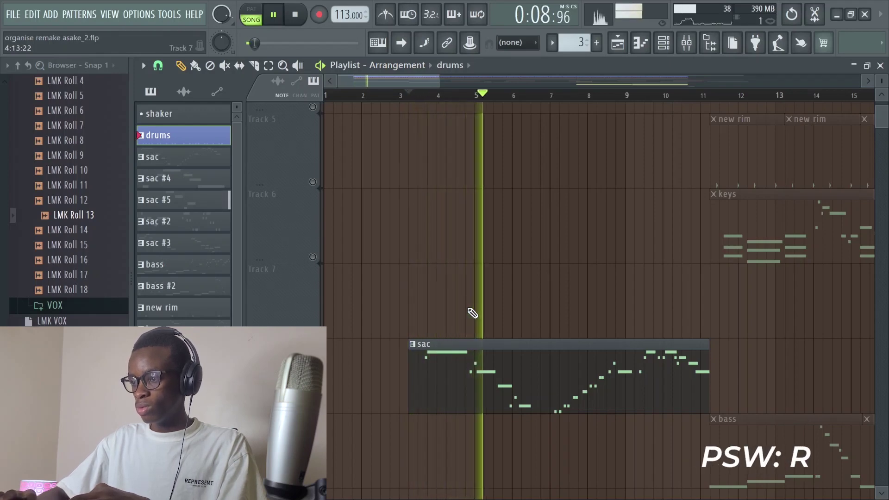
pyautogui.doubleClick(480, 356)
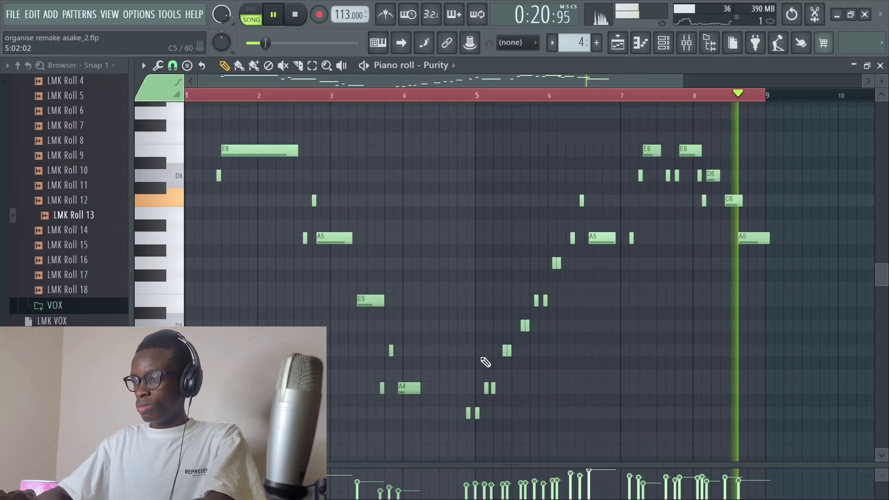
pyautogui.press('F5')
pyautogui.press('space')
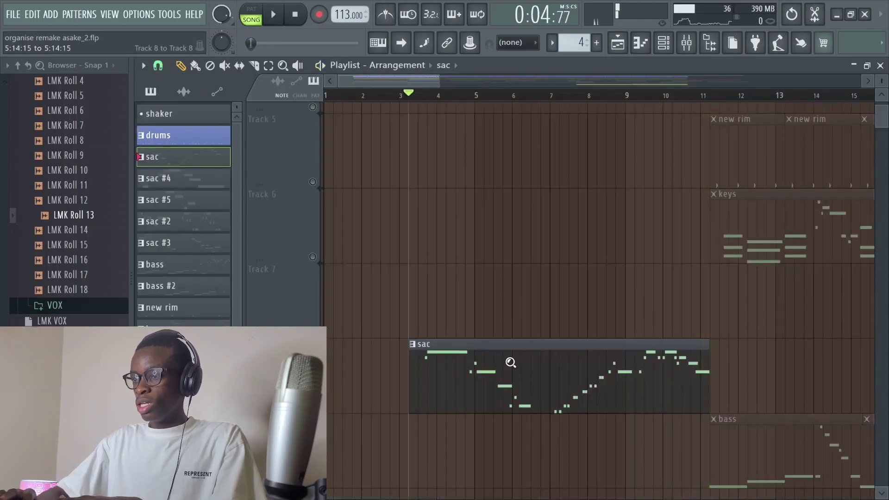
pyautogui.keyDown('ctrl'); pyautogui.rightClick(510, 362); pyautogui.keyUp('ctrl')
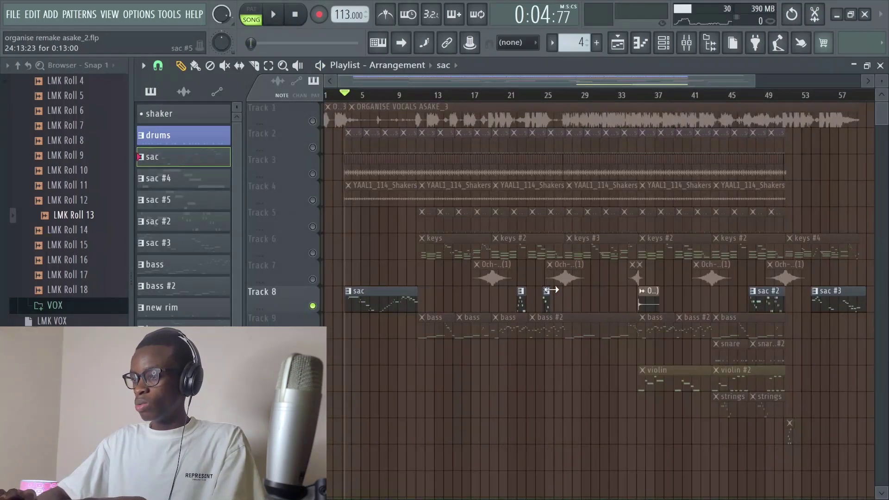
pyautogui.moveTo(568, 323); pyautogui.dragTo(460, 238)
pyautogui.click(619, 103)
pyautogui.press('space')
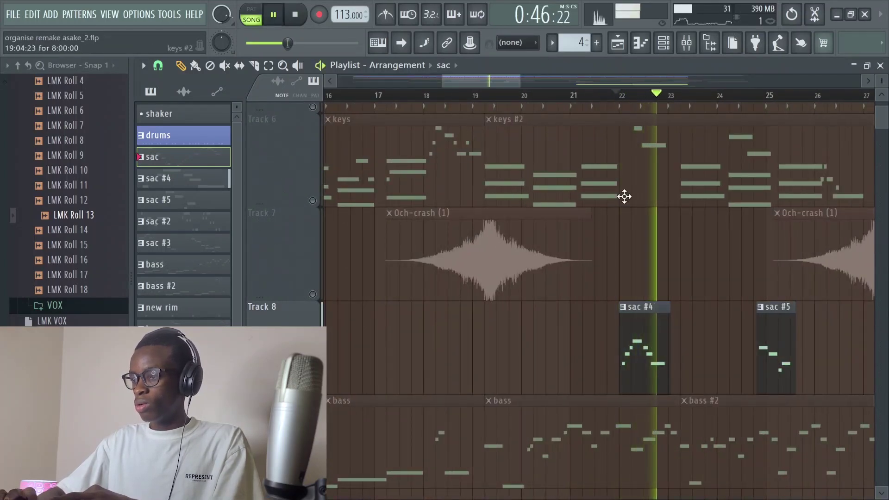
pyautogui.click(764, 101)
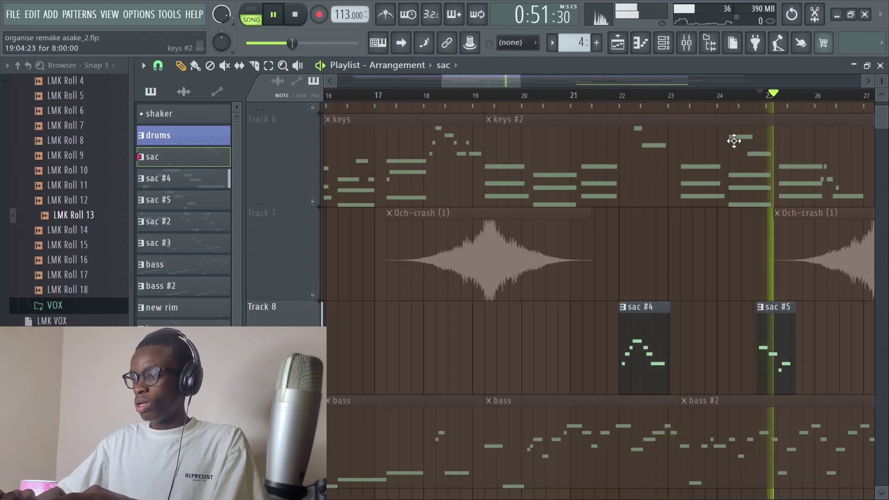
pyautogui.doubleClick(771, 334)
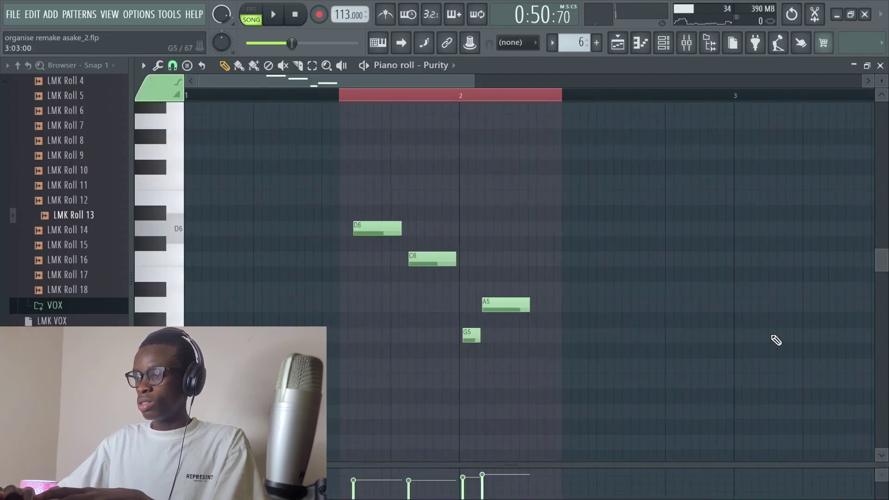
pyautogui.press('space')
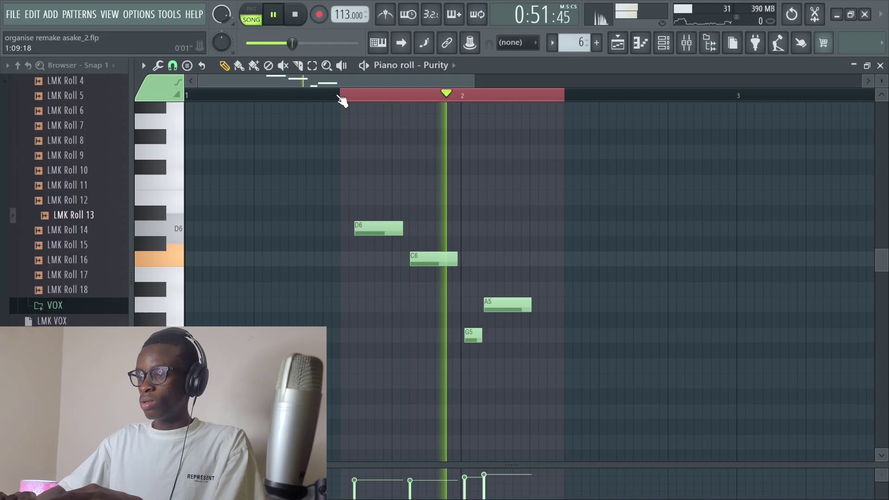
pyautogui.press('space')
pyautogui.press('F5')
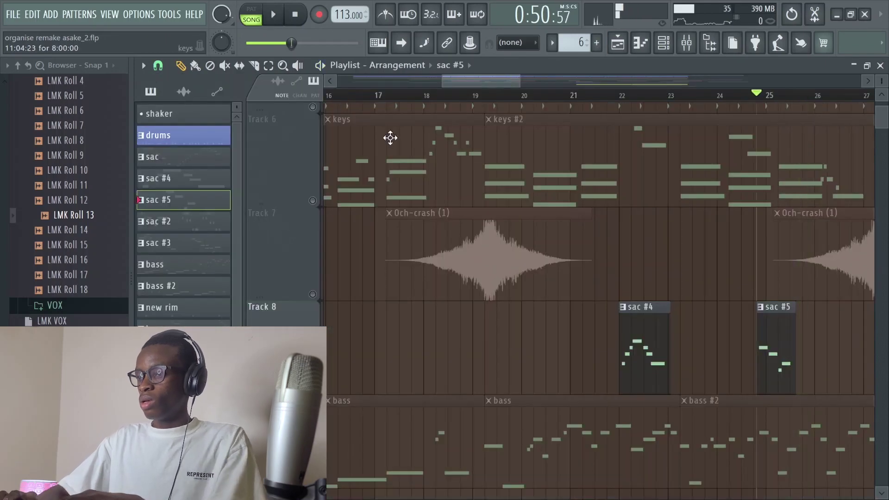
pyautogui.scroll(-5, 417, 162)
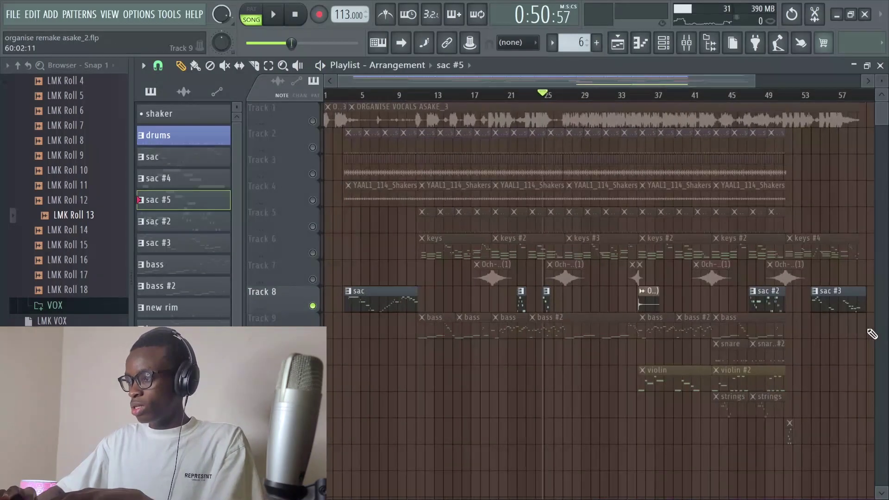
pyautogui.moveTo(872, 332); pyautogui.dragTo(724, 233)
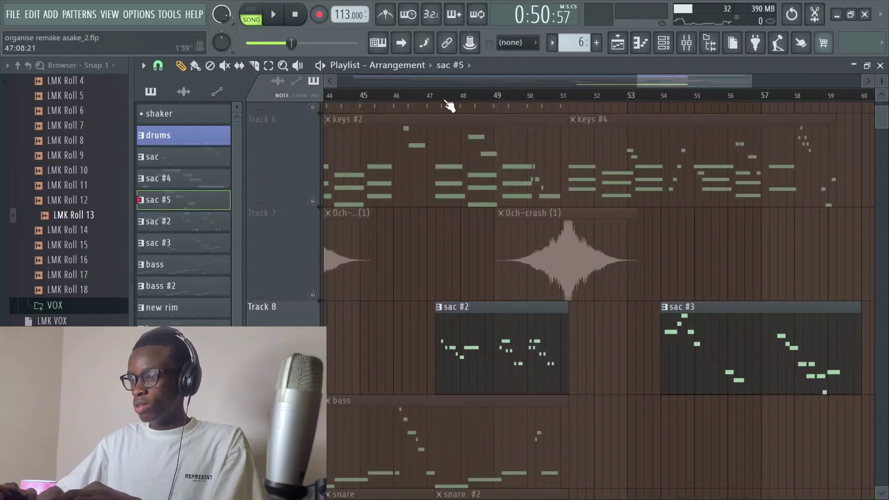
pyautogui.click(432, 96)
pyautogui.press('space')
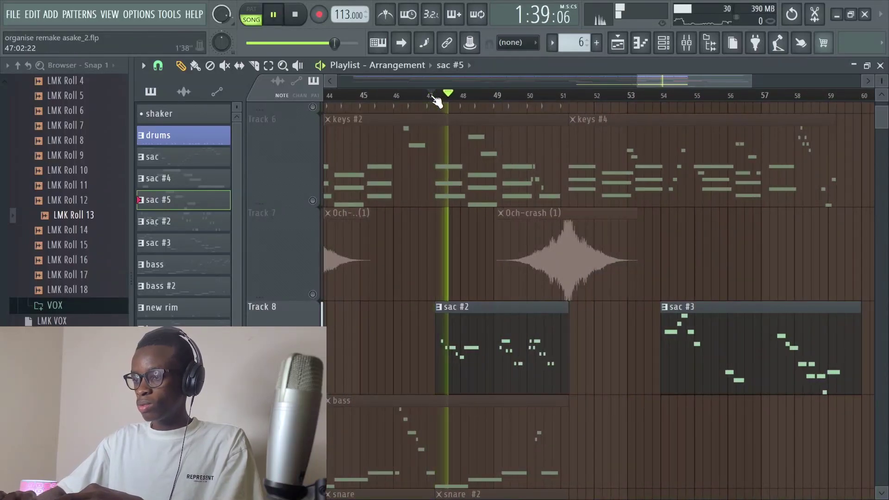
pyautogui.doubleClick(482, 363)
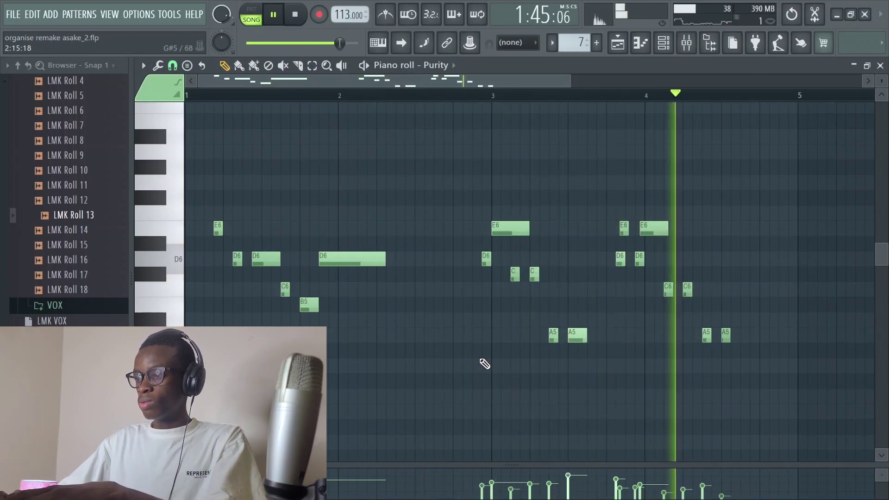
pyautogui.press('F7')
pyautogui.press('F6')
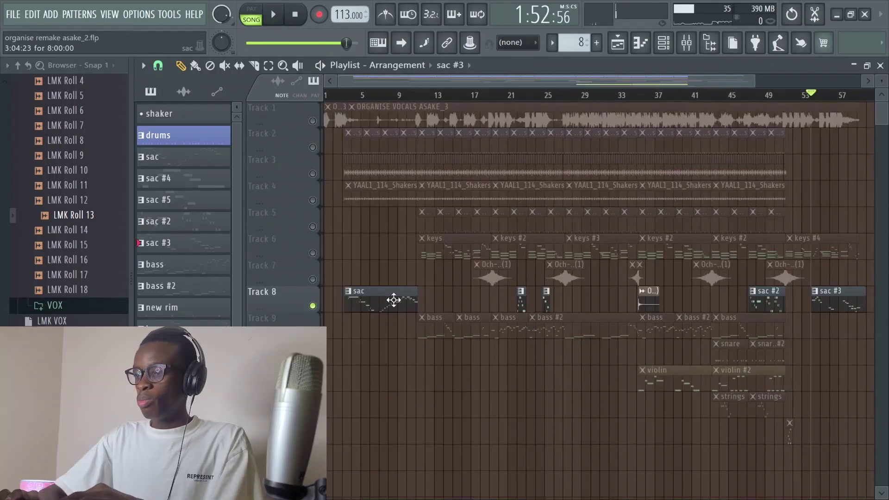
pyautogui.doubleClick(392, 311)
pyautogui.press('F6')
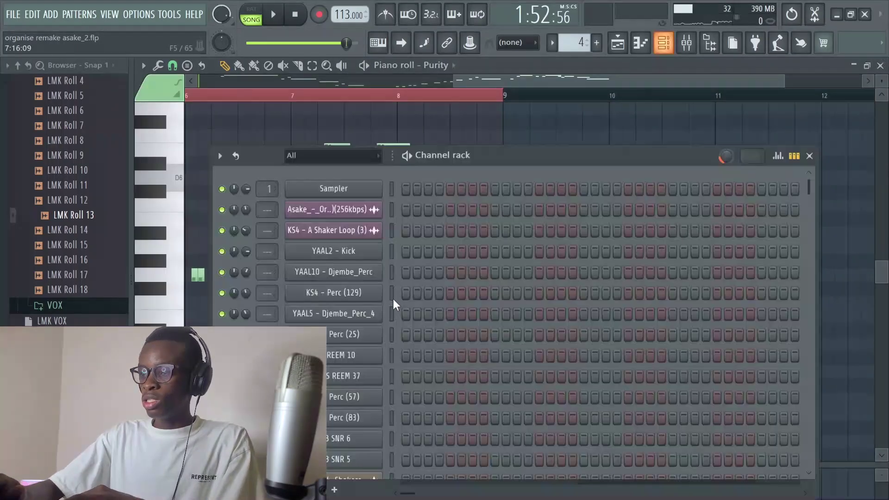
pyautogui.scroll(-5, 366, 292)
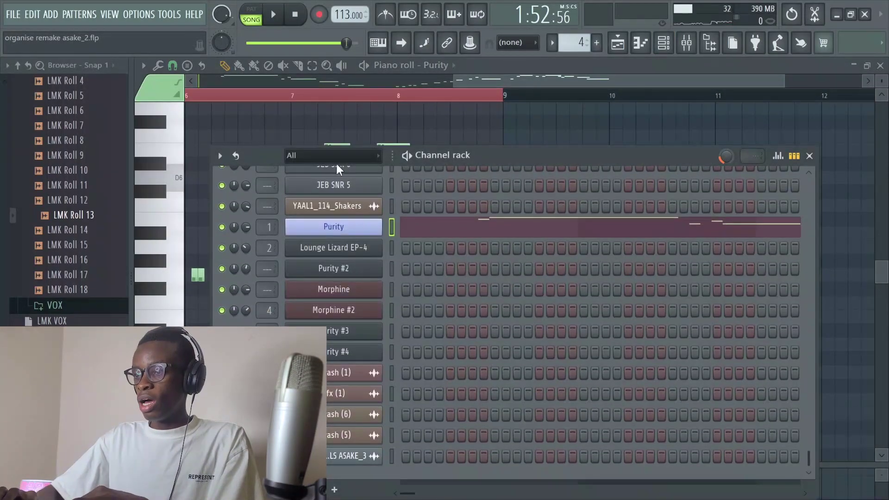
pyautogui.click(346, 227)
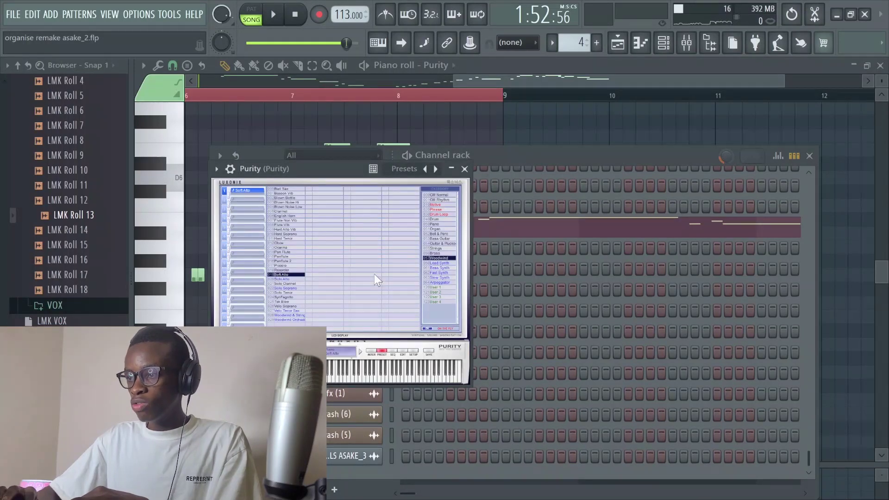
pyautogui.click(470, 174)
pyautogui.press('F5')
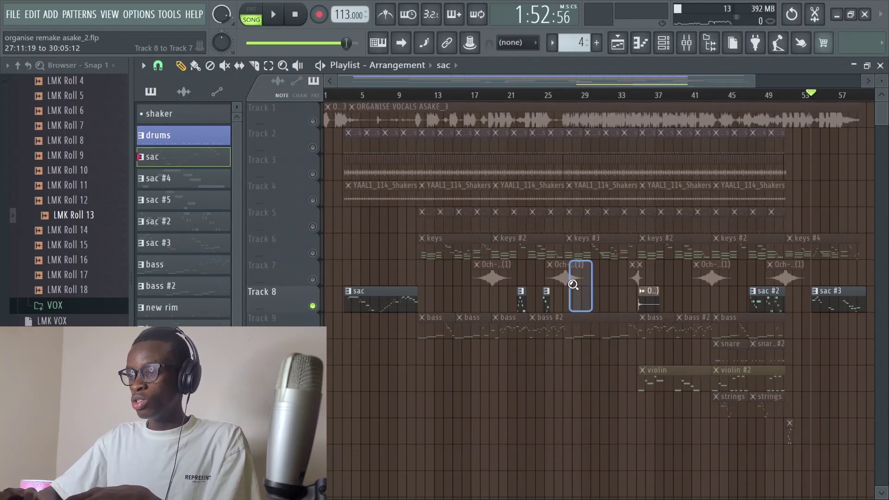
# From bar 11, play the keys #2 clip's Lounge Lizard EP-4 notes in the piano roll
pyautogui.moveTo(573, 284); pyautogui.dragTo(420, 196)
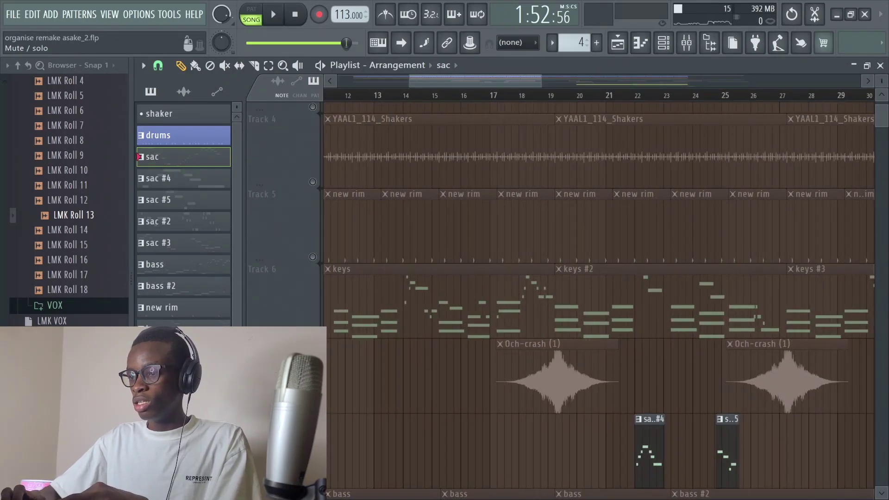
pyautogui.moveTo(436, 80); pyautogui.dragTo(424, 82)
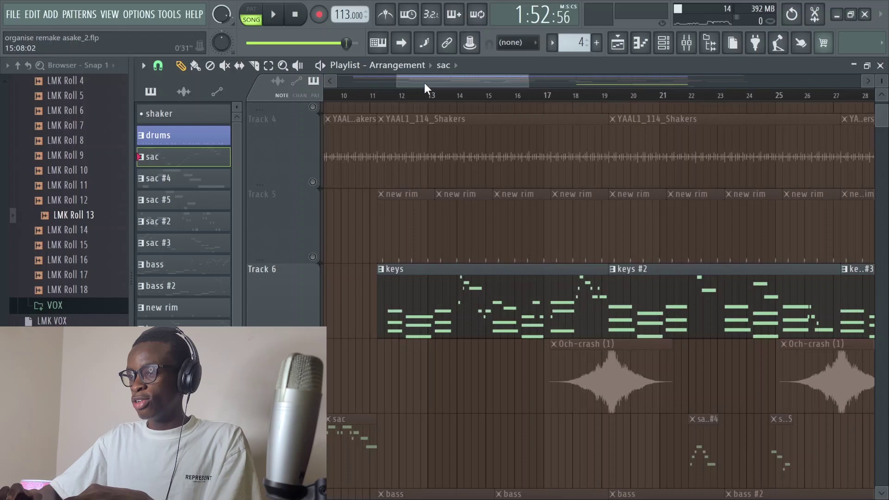
pyautogui.click(370, 95)
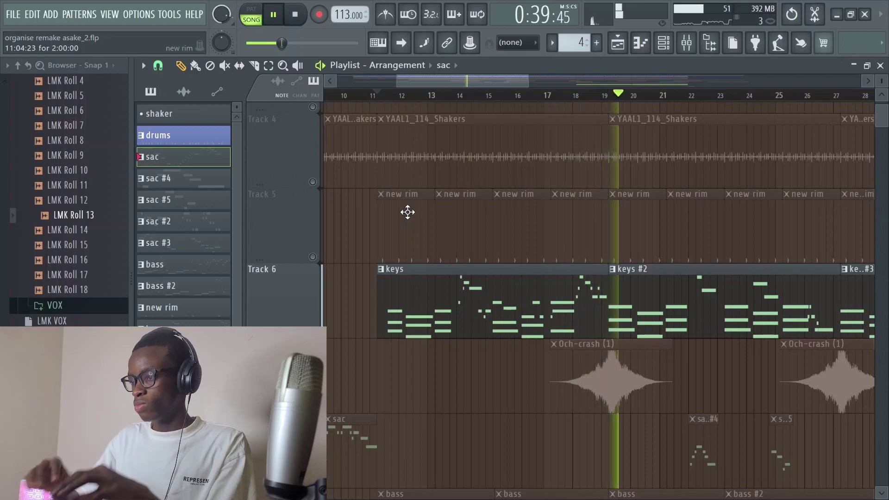
pyautogui.click(666, 330)
pyautogui.doubleClick(665, 330)
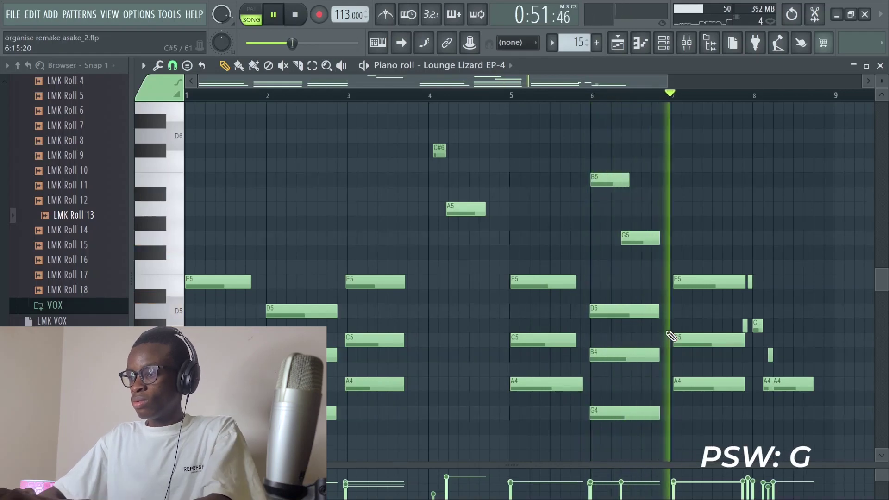
pyautogui.press('F5')
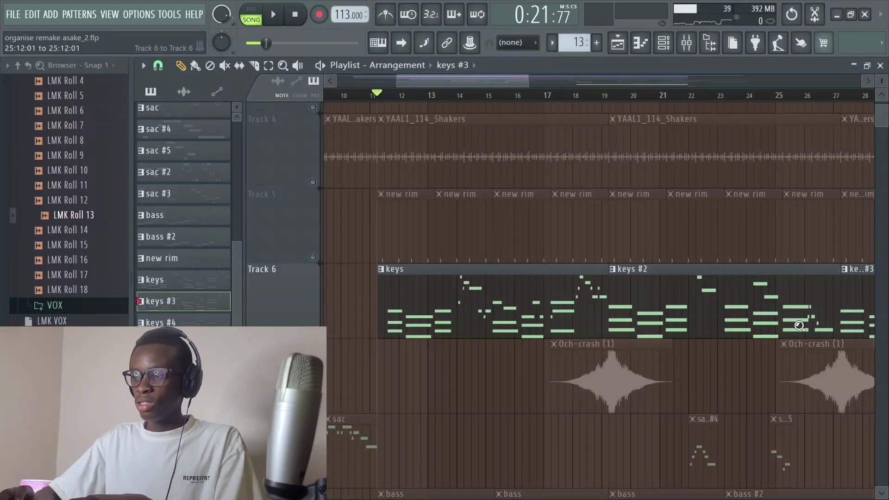
pyautogui.scroll(-5, 799, 326)
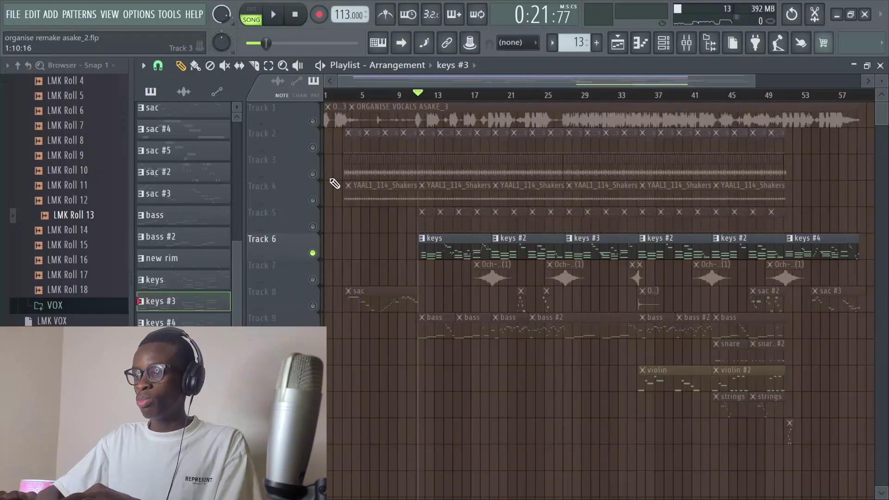
# Unmute Tracks 2 through 5 and play the song
pyautogui.moveTo(314, 148); pyautogui.dragTo(316, 232)
pyautogui.press('space')
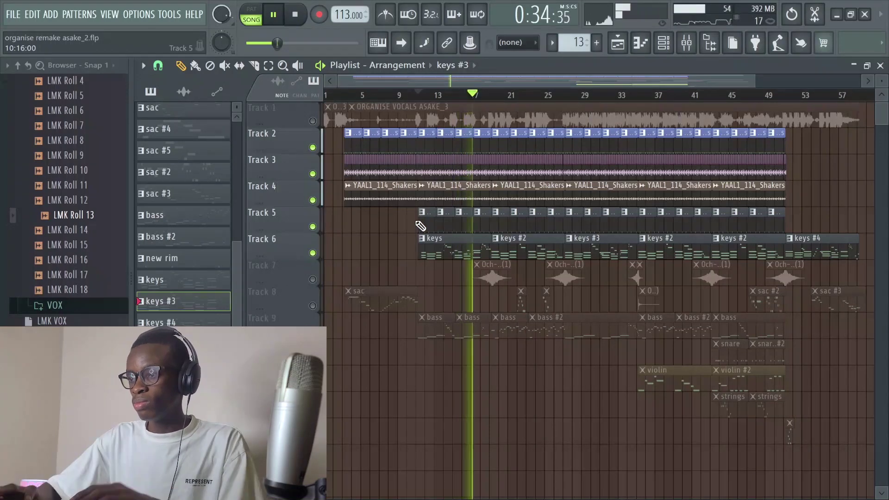
pyautogui.click(532, 256)
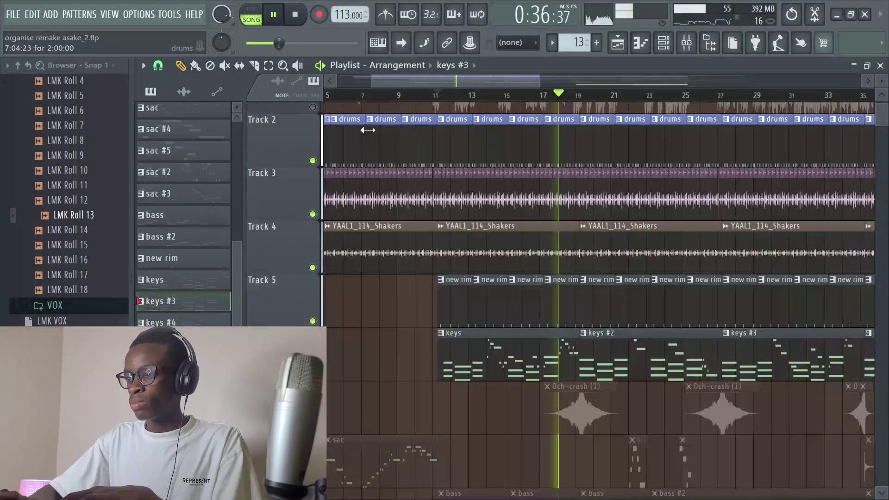
# Solo the Och-crash clips on Track 7 and play from bar 17
pyautogui.click(313, 428)
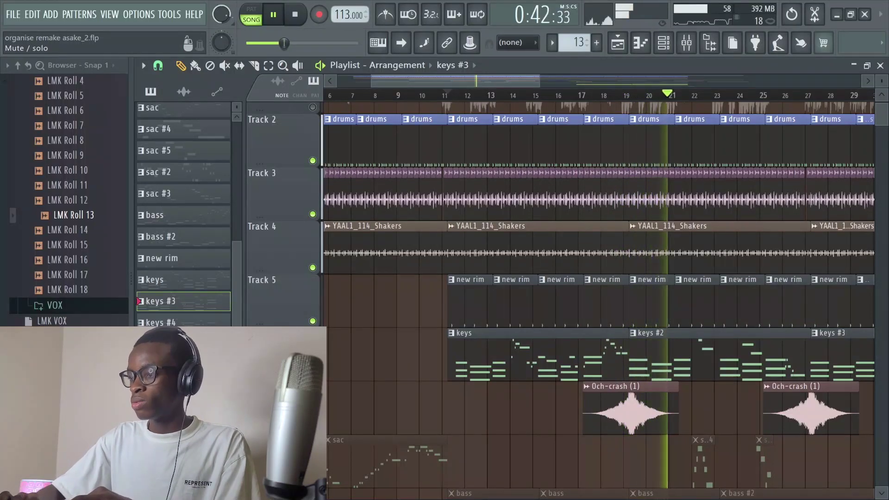
pyautogui.press('space')
pyautogui.rightClick(312, 427)
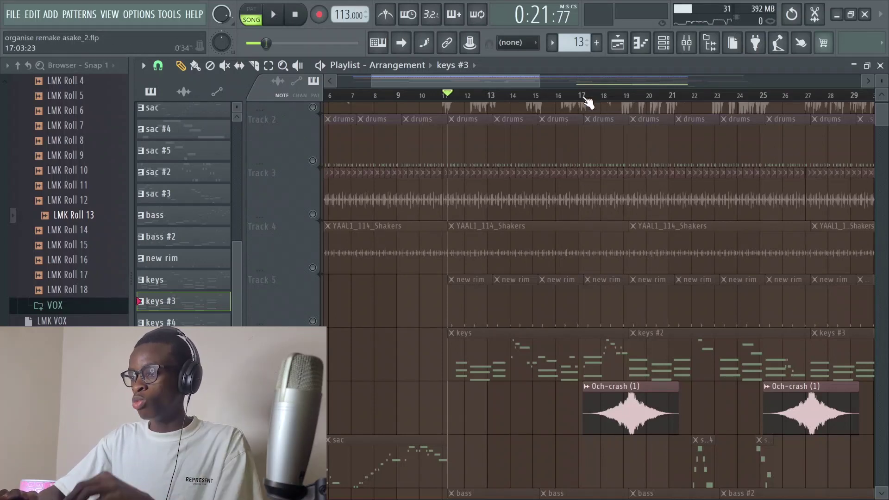
pyautogui.click(586, 98)
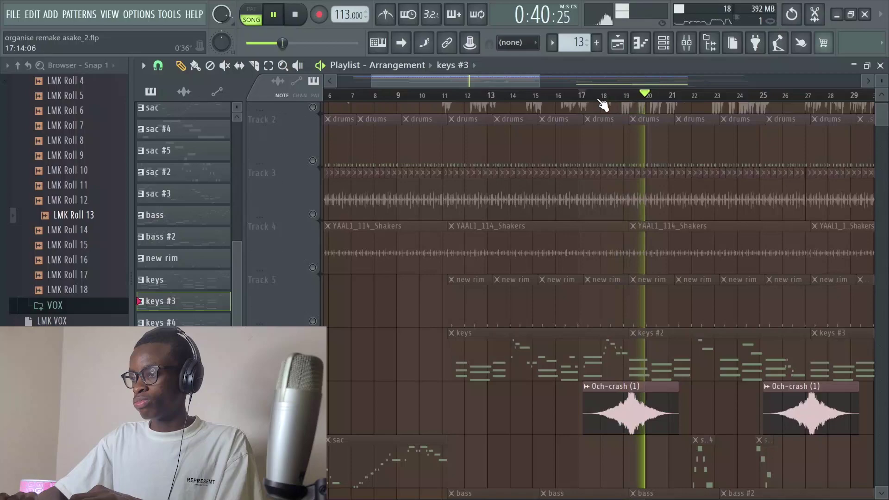
# Solo the bass clips on Track 9 and play them from bar 11
pyautogui.press('space')
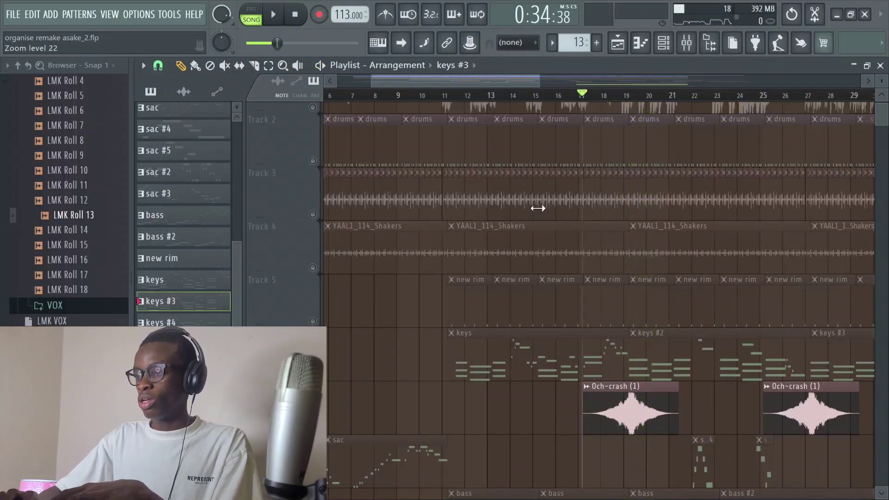
pyautogui.scroll(-3, 537, 209)
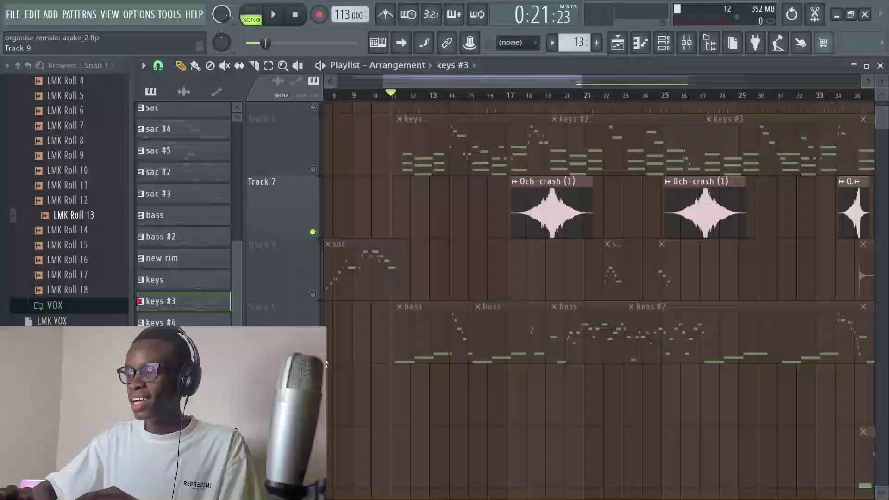
pyautogui.keyDown('ctrl'); pyautogui.click(313, 295); pyautogui.keyUp('ctrl')
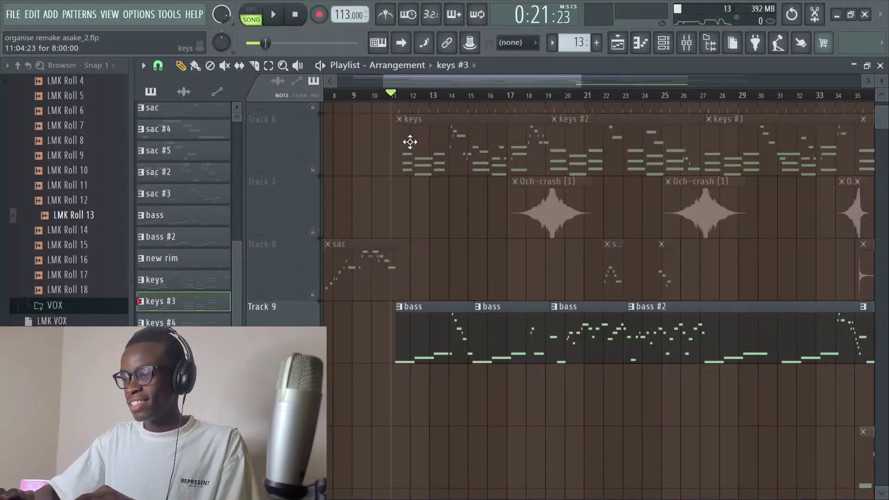
pyautogui.press('space')
pyautogui.press('space')
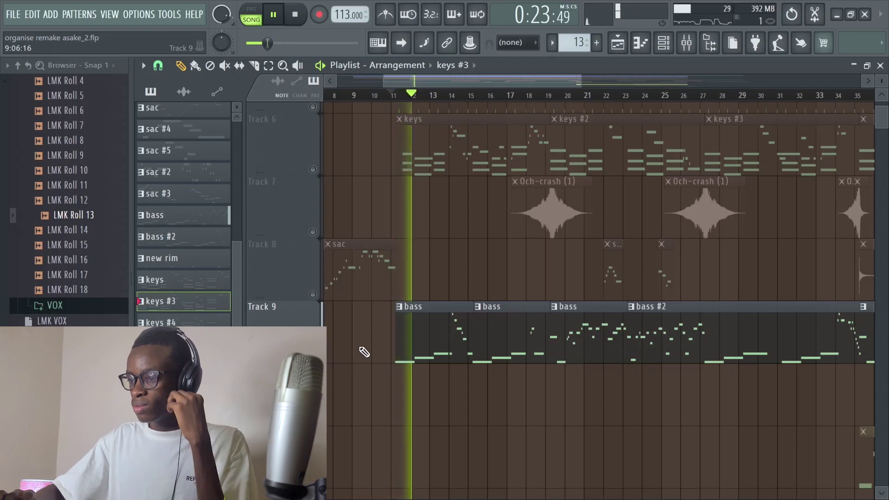
pyautogui.click(428, 341)
pyautogui.doubleClick(428, 340)
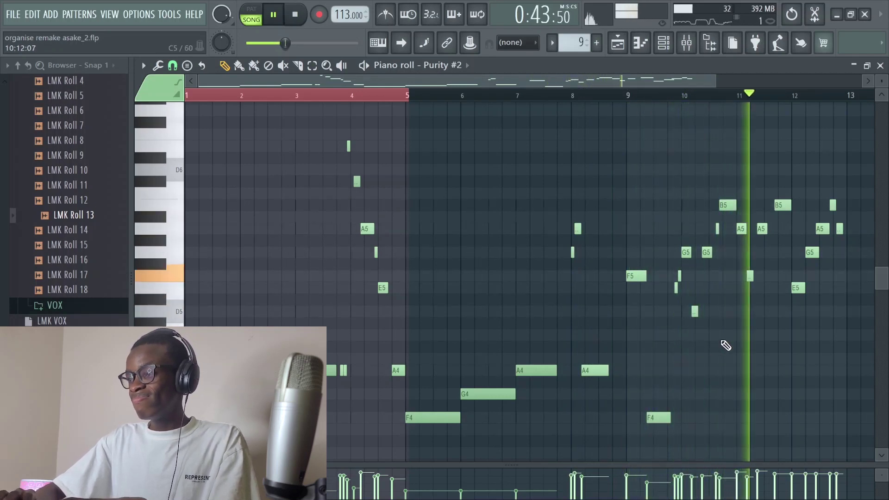
pyautogui.press('space')
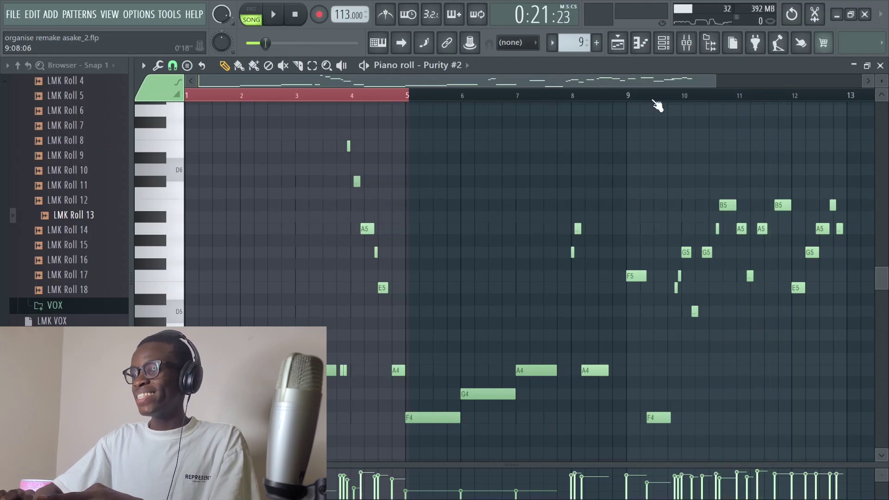
pyautogui.press('space')
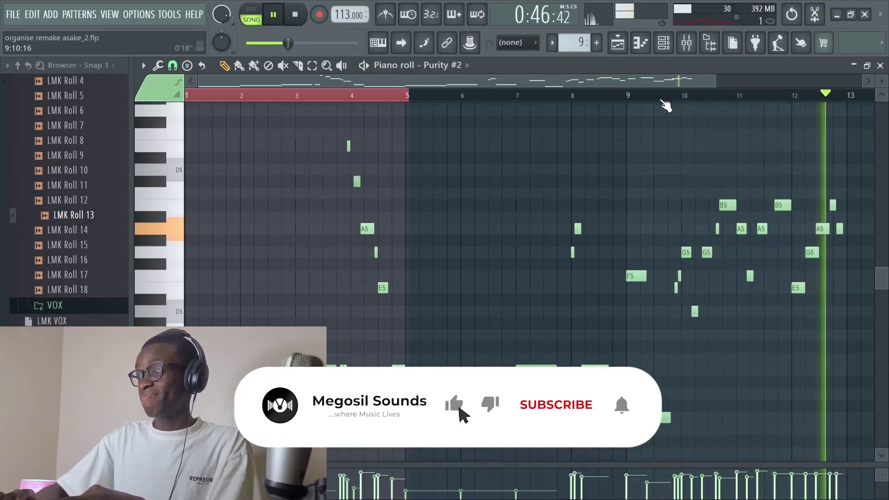
pyautogui.press('space')
pyautogui.scroll(2, 666, 106)
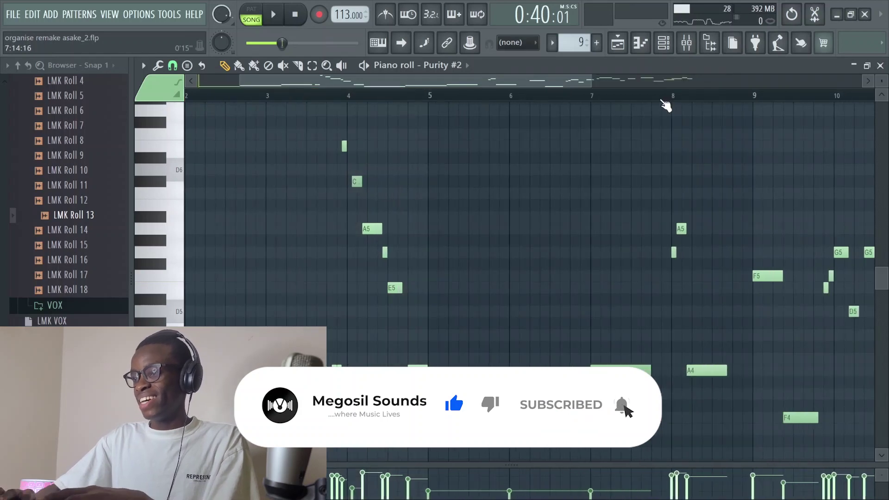
pyautogui.press('F5')
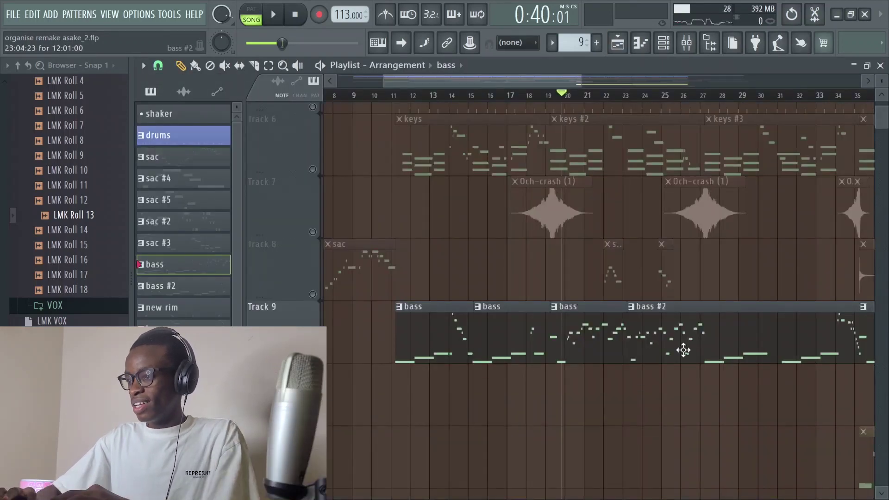
pyautogui.click(624, 95)
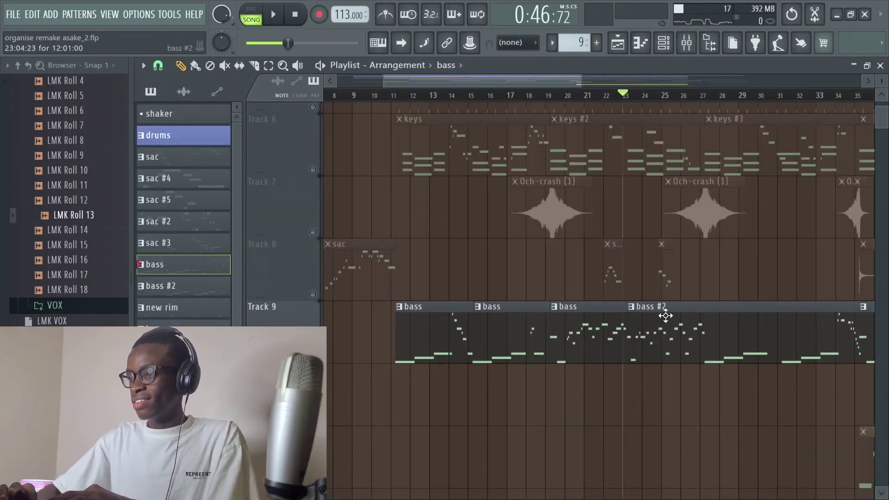
pyautogui.click(665, 316)
pyautogui.doubleClick(665, 316)
pyautogui.press('space')
pyautogui.scroll(-2, 667, 317)
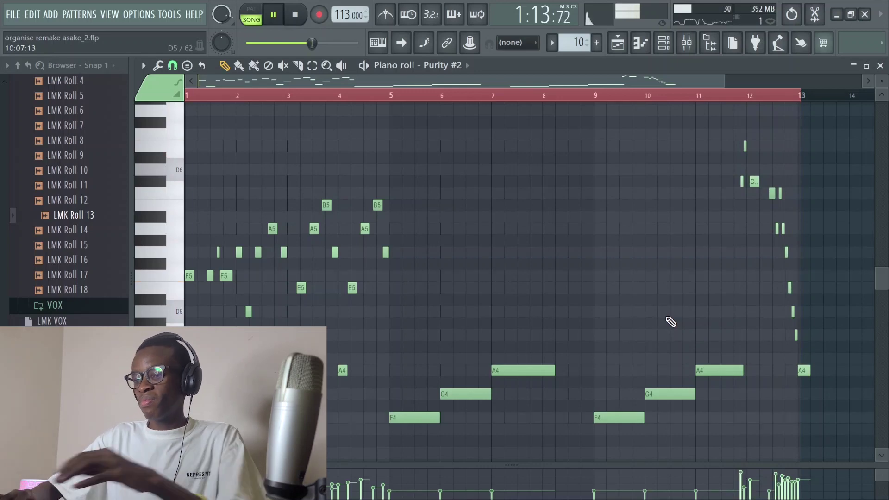
pyautogui.press('F5')
pyautogui.scroll(-3, 666, 319)
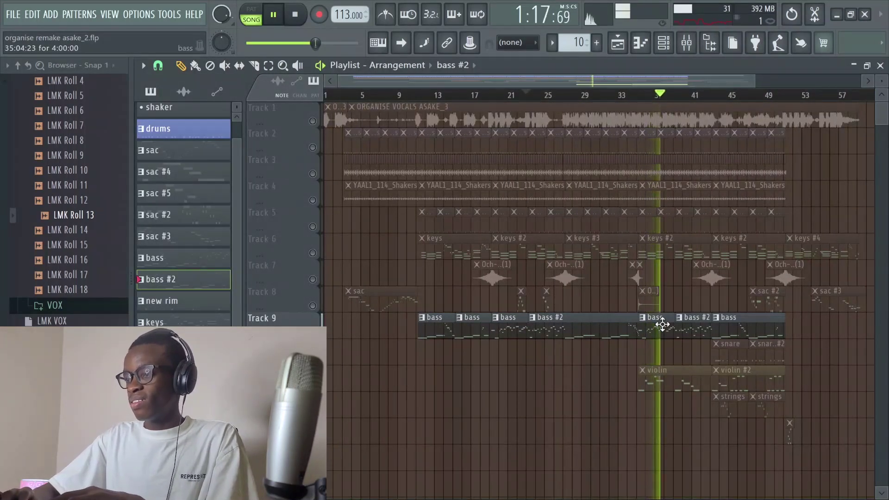
# From bar 11, unmute Tracks 2–5 alongside the bass, keeping Track 6's keys muted, and play
pyautogui.press('space')
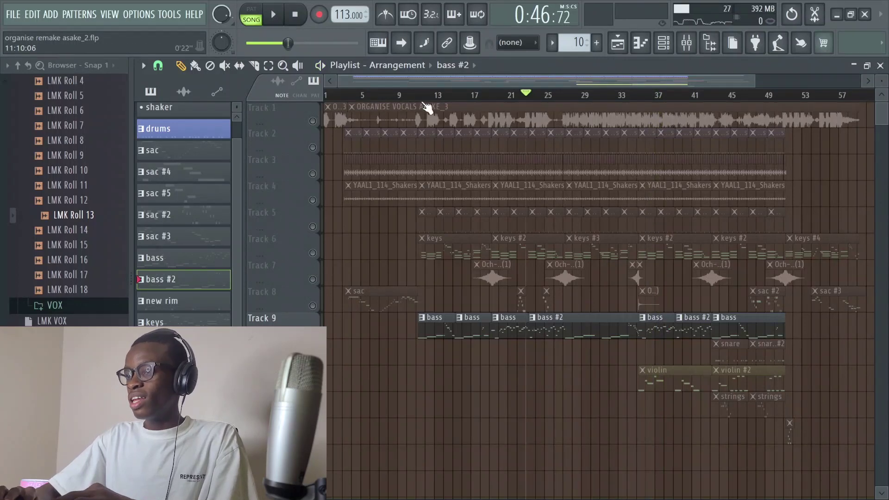
pyautogui.click(420, 98)
pyautogui.click(312, 148)
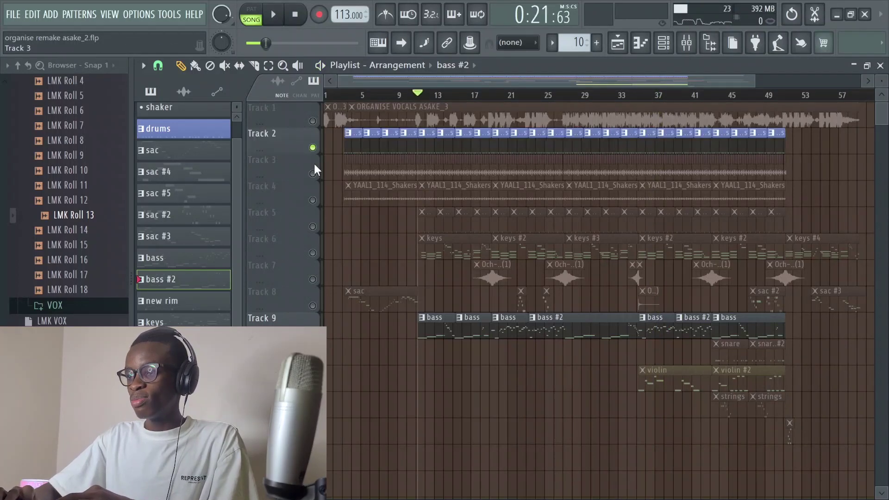
pyautogui.click(312, 174)
pyautogui.click(313, 201)
pyautogui.click(313, 226)
pyautogui.click(313, 253)
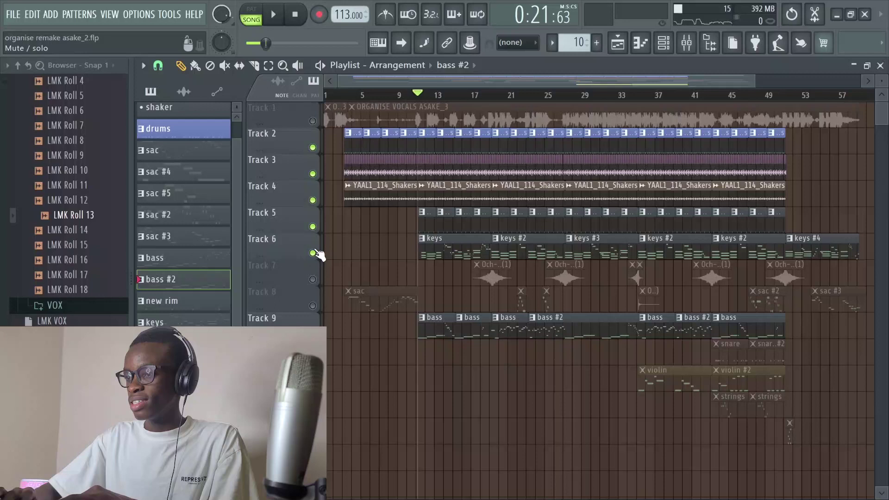
pyautogui.click(313, 253)
pyautogui.press('space')
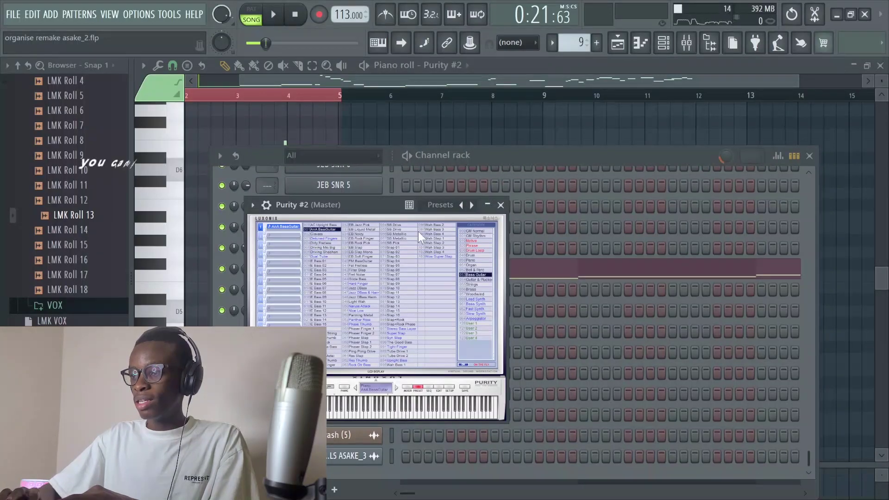
# Close the Purity window, unmute the keys on Track 6, and play again
pyautogui.click(500, 207)
pyautogui.press('F5')
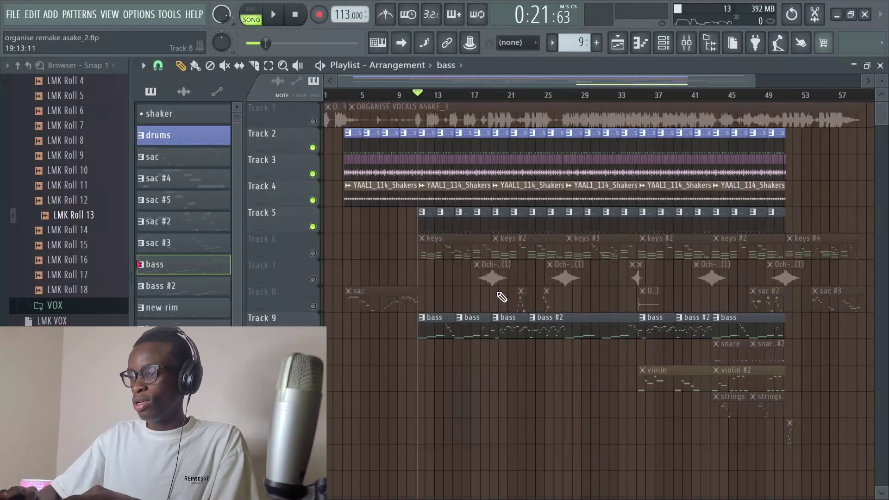
pyautogui.click(312, 252)
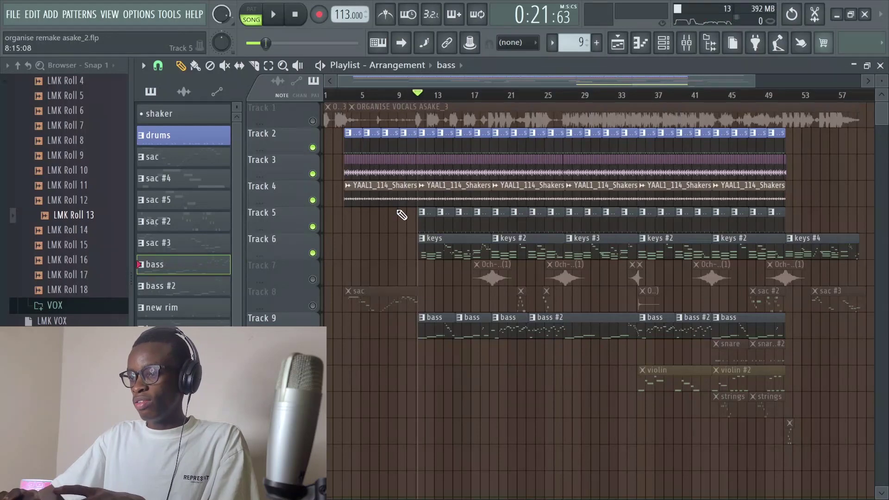
pyautogui.press('space')
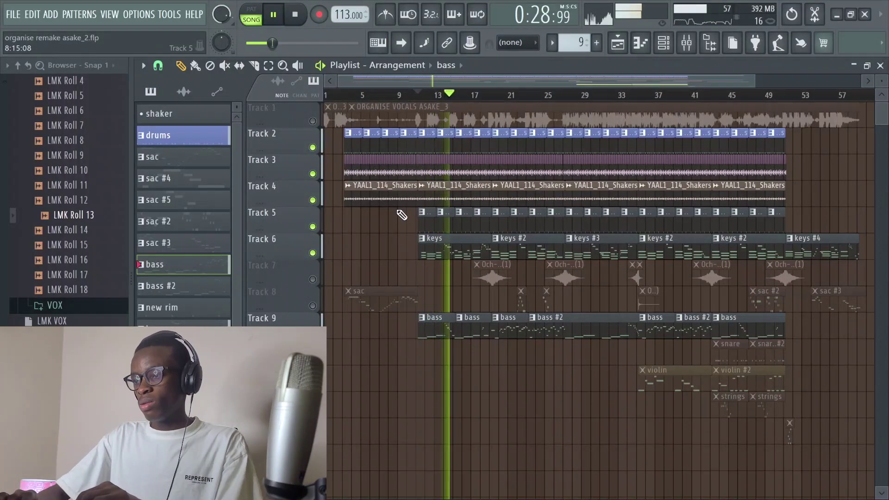
# Solo the rim clips on Track 5 and play the JEB REEM 10 pattern's notes in the piano roll
pyautogui.press('space')
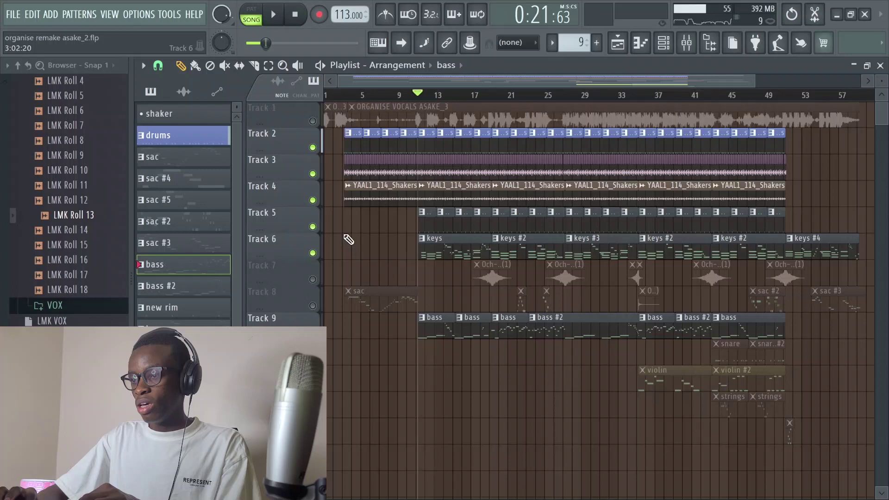
pyautogui.rightClick(312, 226)
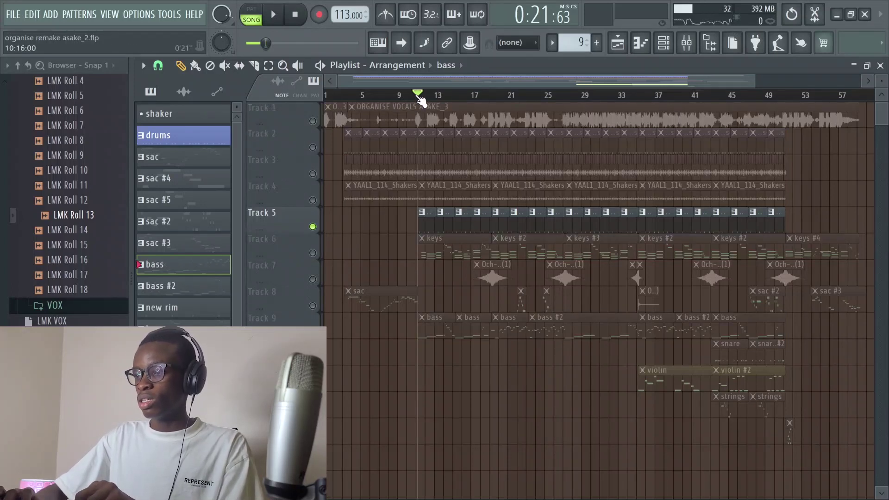
pyautogui.press('space')
pyautogui.doubleClick(431, 235)
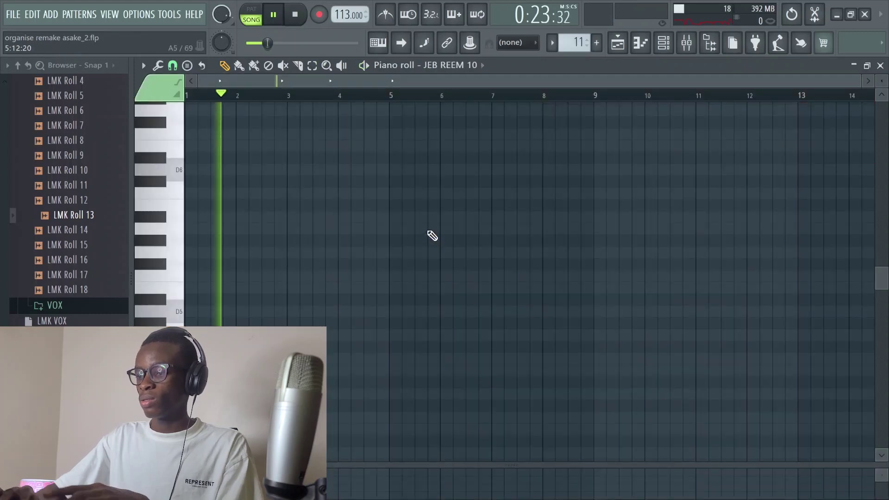
pyautogui.press('F6')
pyautogui.press('F6')
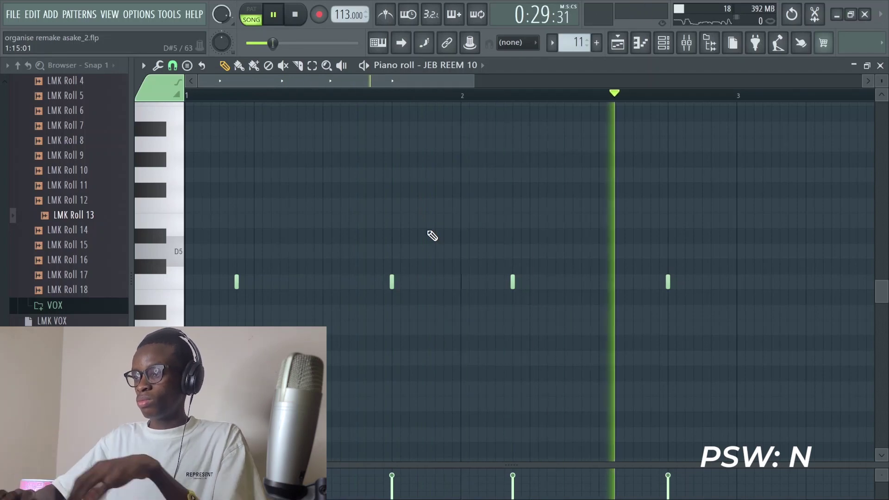
pyautogui.press('space')
pyautogui.press('F5')
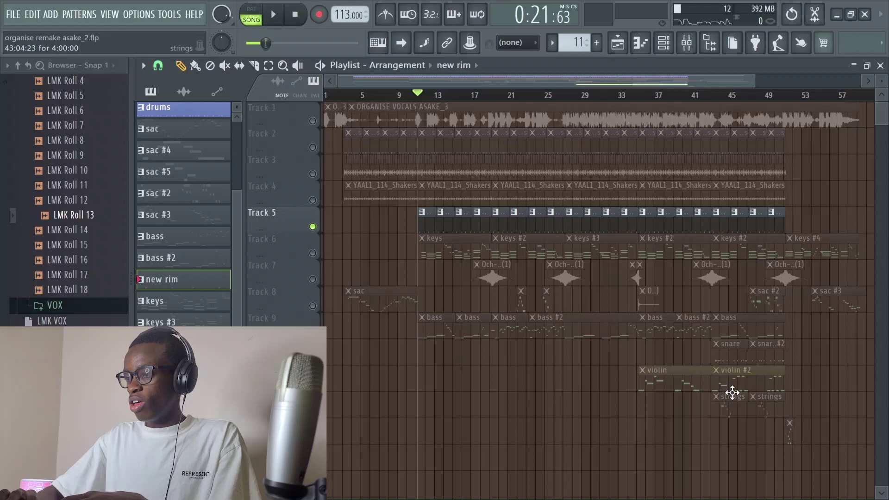
# Zoom to bars 30–54 and play the violin melody from bar 35 in its piano roll
pyautogui.moveTo(814, 440); pyautogui.dragTo(587, 159)
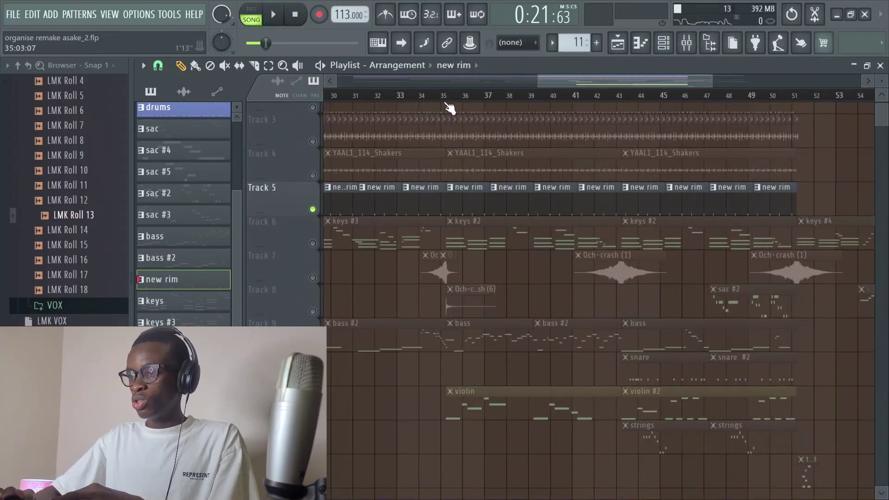
pyautogui.click(439, 96)
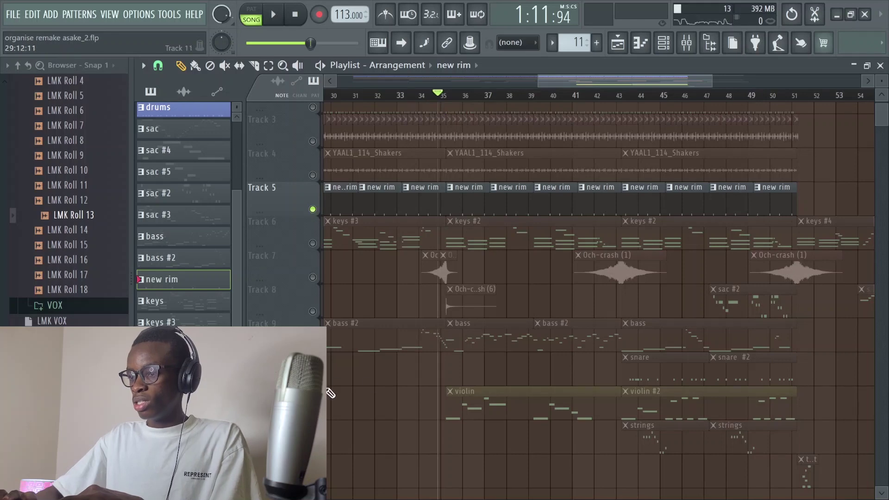
pyautogui.click(325, 414)
pyautogui.doubleClick(461, 413)
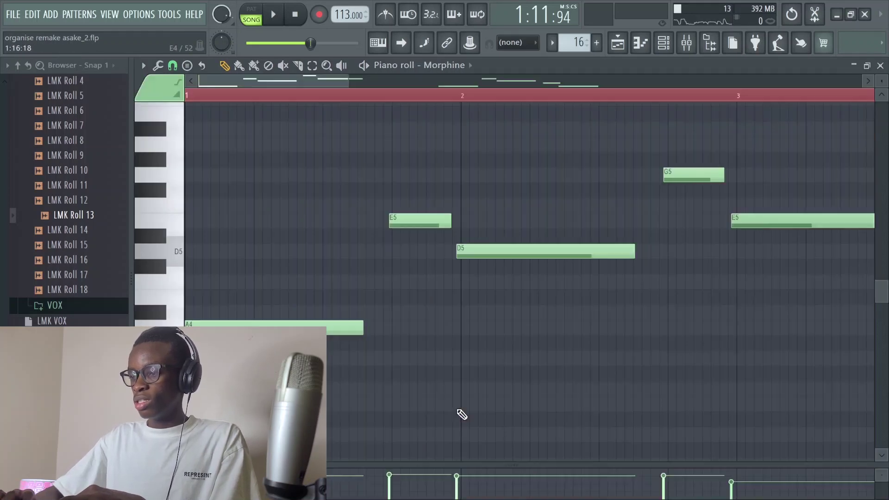
pyautogui.press('space')
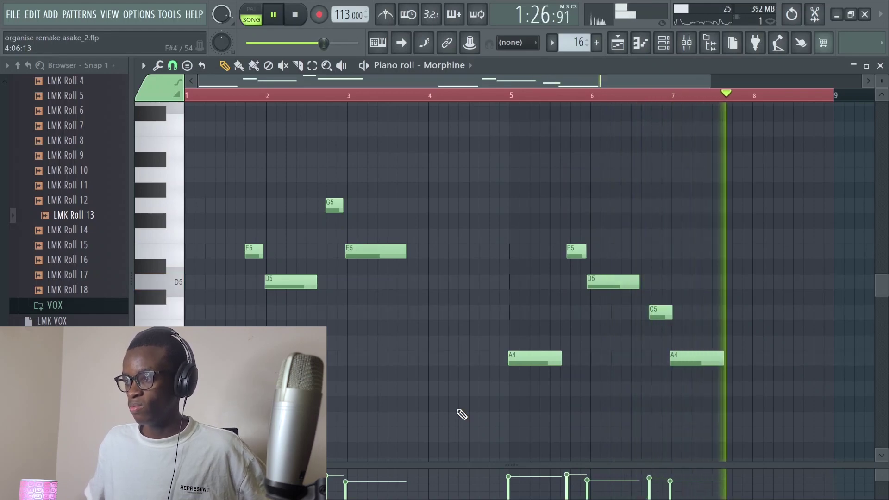
pyautogui.press('F5')
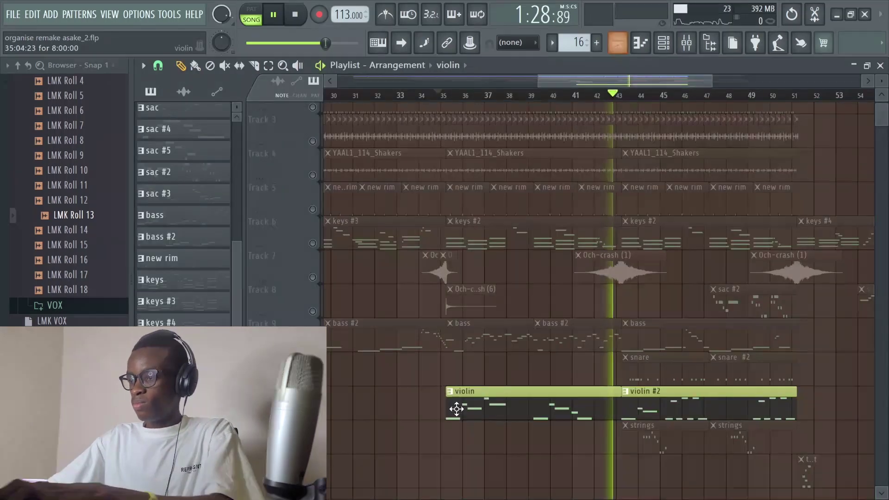
# View the violin #2 clip's Morphine notes, then stop playback
pyautogui.doubleClick(648, 409)
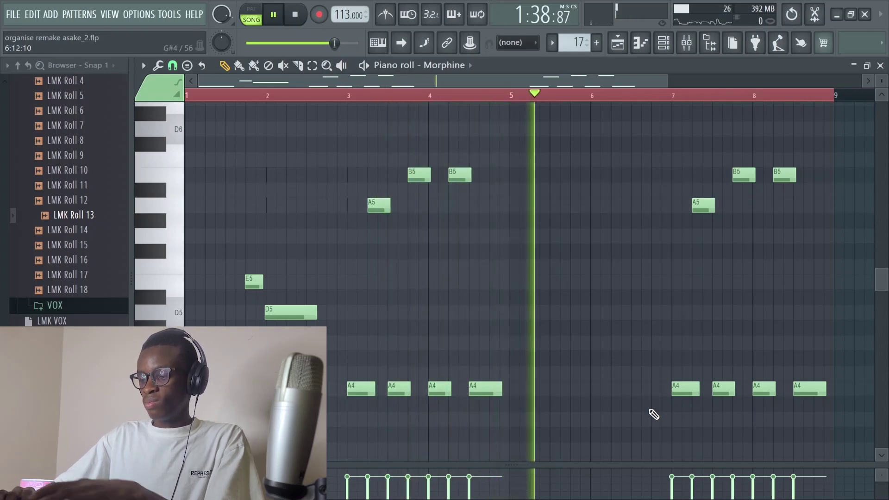
pyautogui.press('space')
pyautogui.press('F5')
# Inspect the violin's Morphine synth with its STR String Section NUC preset, then close it
pyautogui.doubleClick(593, 391)
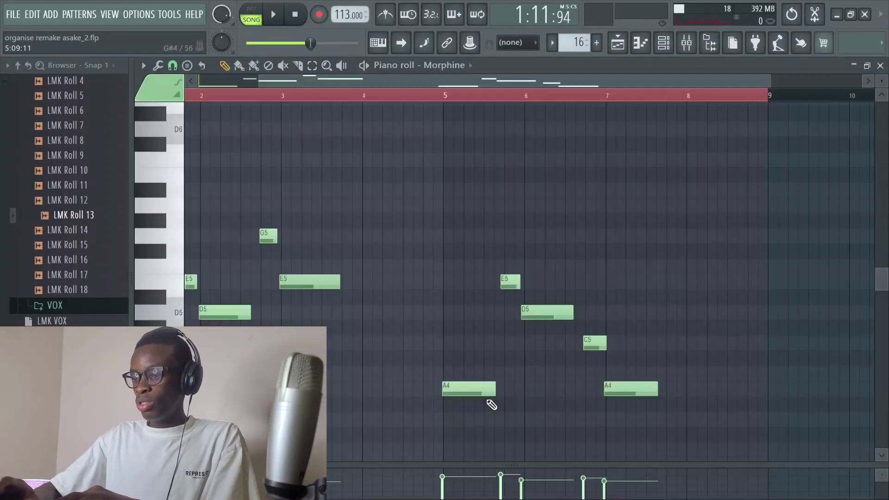
pyautogui.press('F6')
pyautogui.click(377, 291)
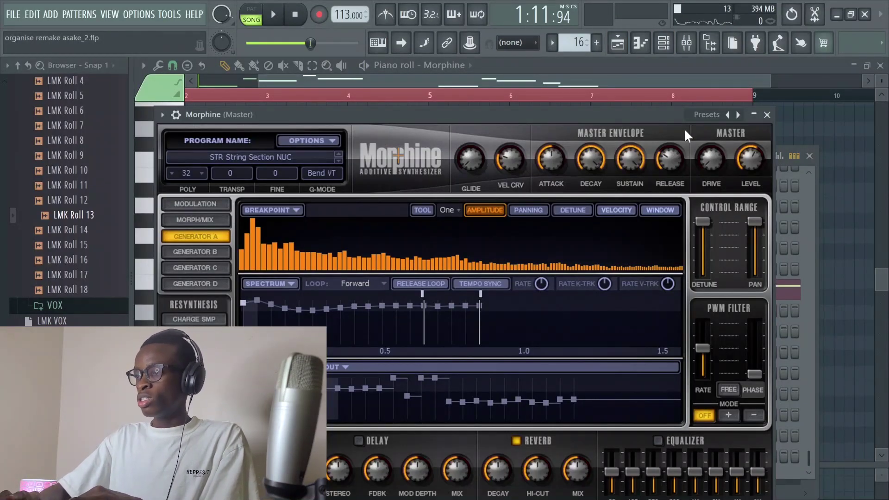
pyautogui.click(767, 115)
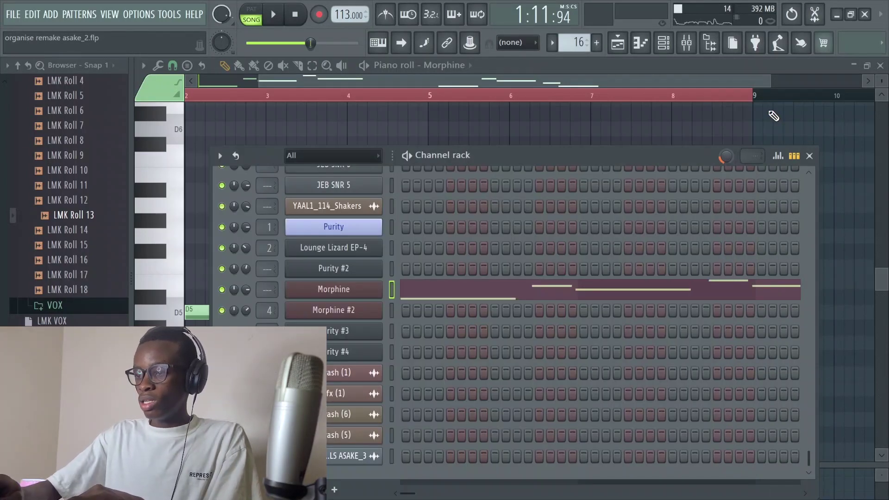
pyautogui.press('F5')
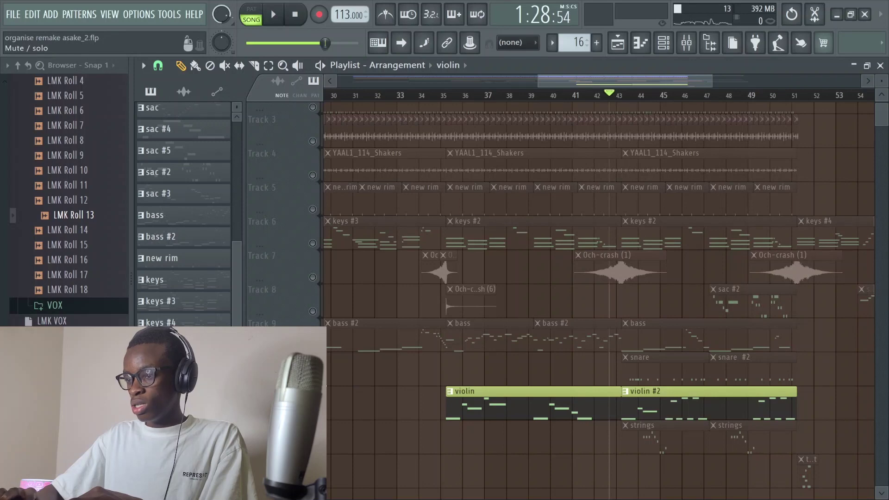
# Audition the snare pattern on its own from its piano roll
pyautogui.click(641, 366)
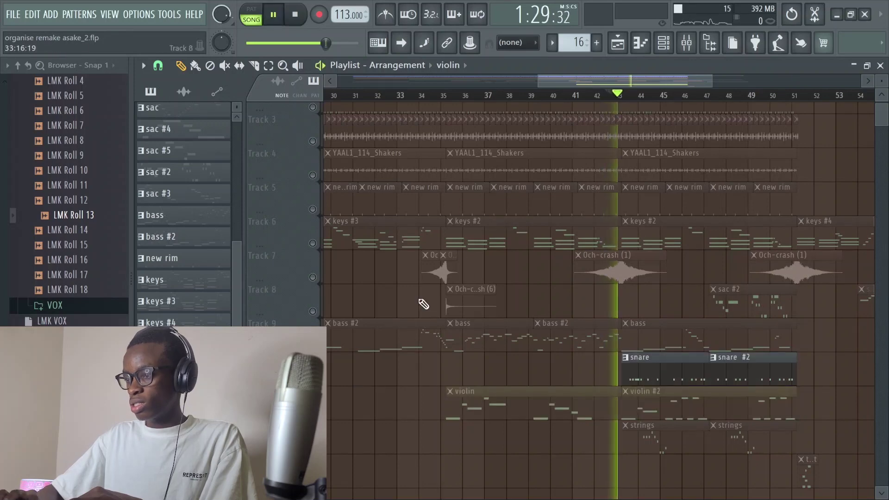
pyautogui.click(278, 391)
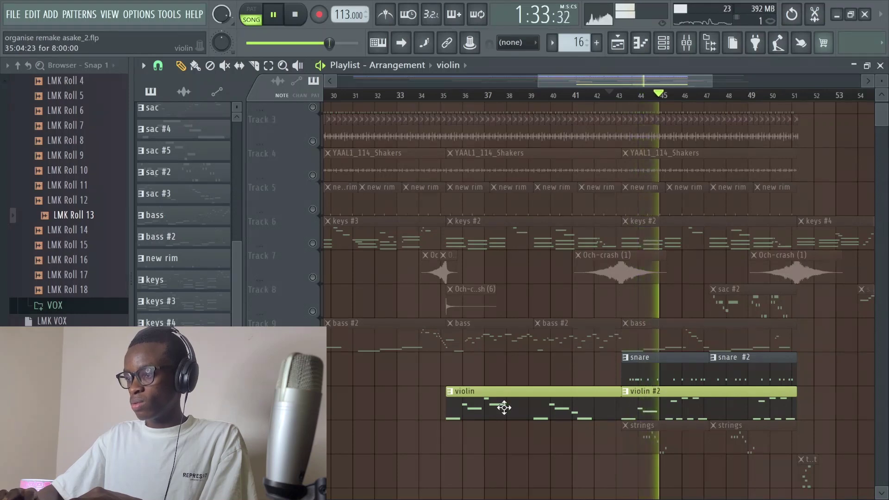
pyautogui.scroll(1, 541, 307)
pyautogui.scroll(1, 541, 308)
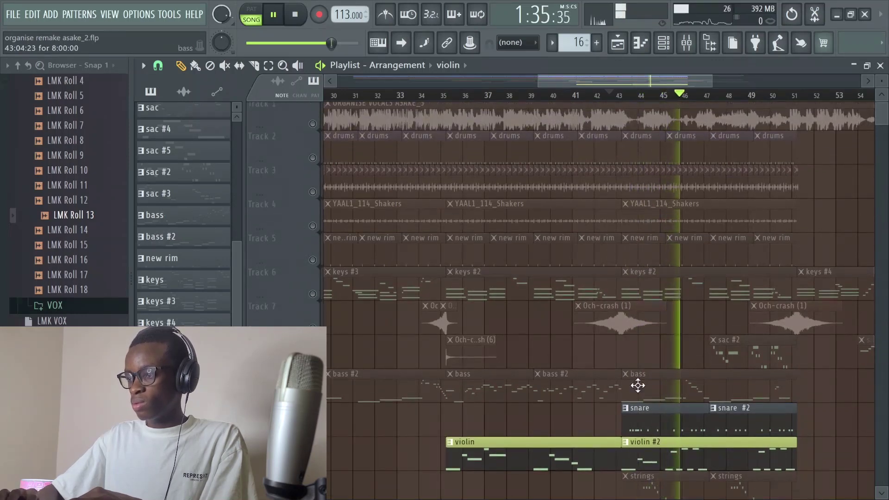
pyautogui.doubleClick(666, 429)
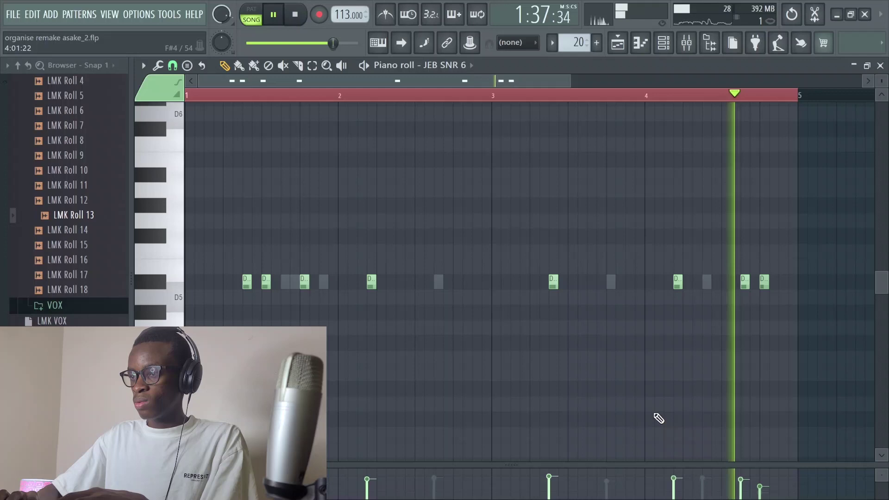
pyautogui.press('l')
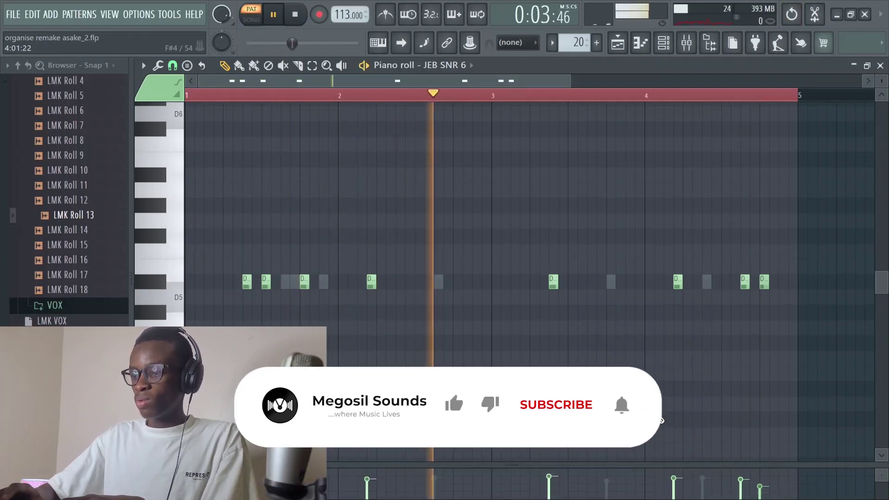
pyautogui.press('F6')
pyautogui.scroll(4, 510, 277)
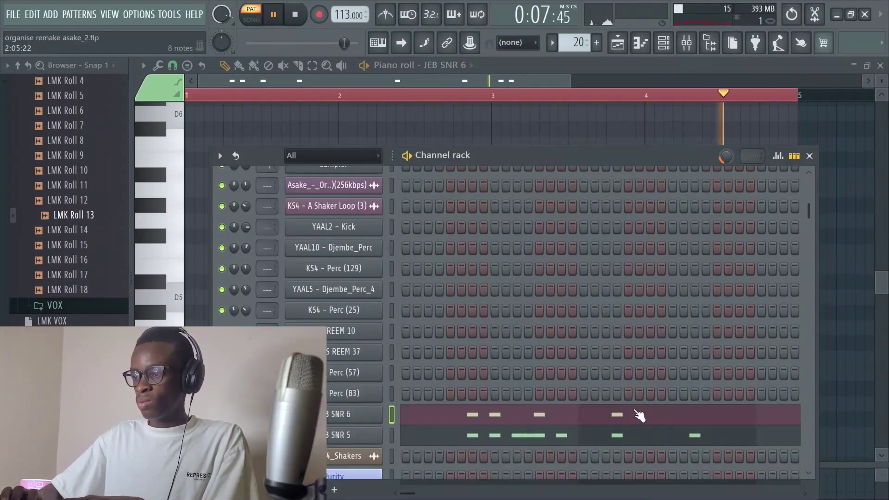
pyautogui.press('F6')
pyautogui.hotkey('ctrl', 's')
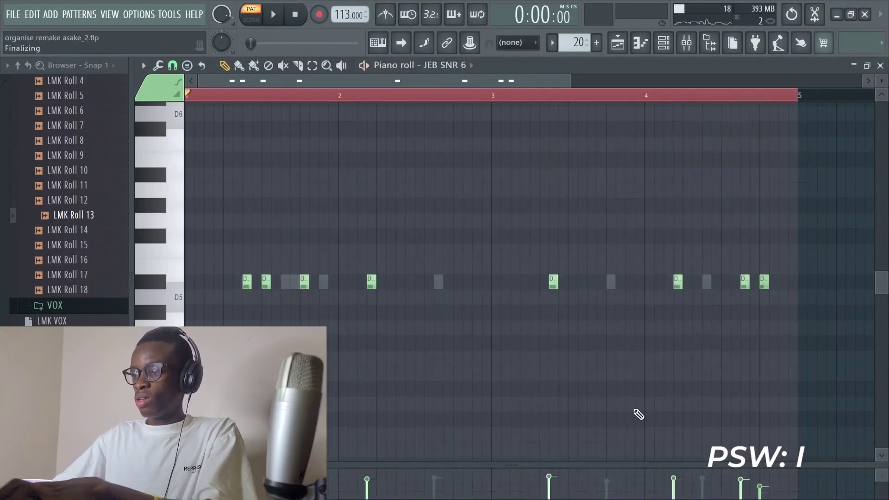
pyautogui.press('F5')
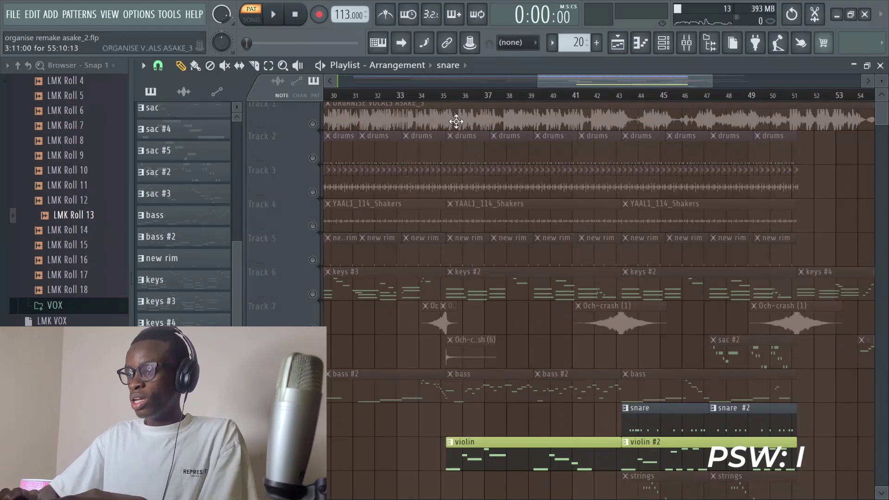
# Play the song from about bar 35, then solo the strings track
pyautogui.click(435, 95)
pyautogui.press('space')
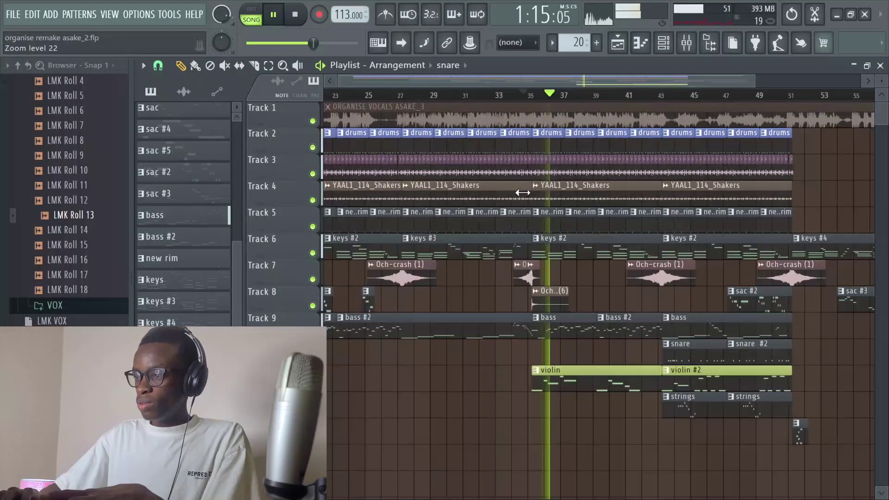
pyautogui.scroll(-3, 522, 193)
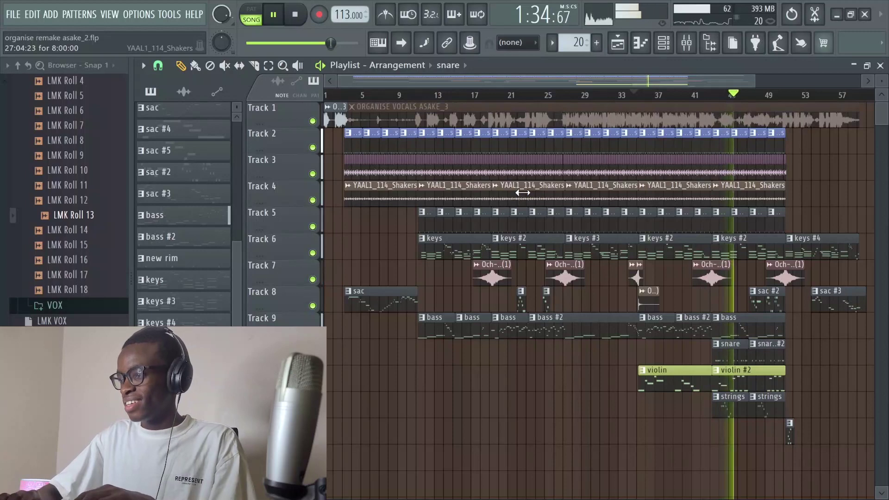
pyautogui.press('space')
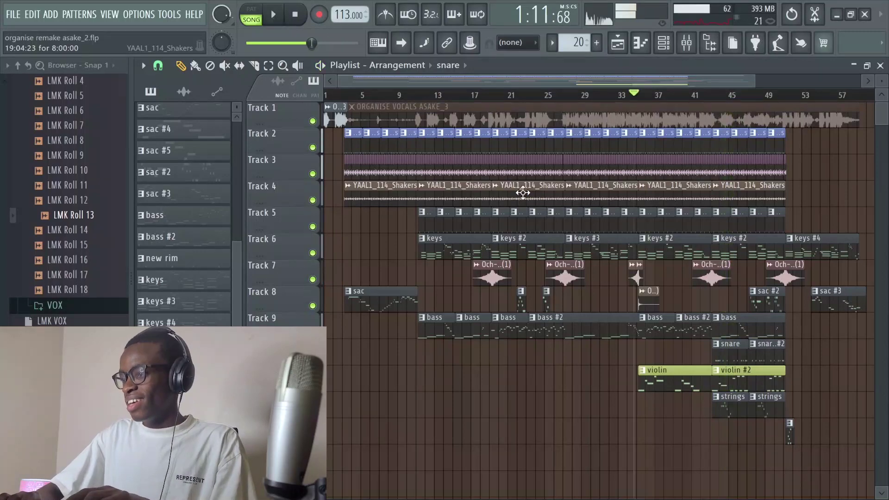
pyautogui.rightClick(313, 411)
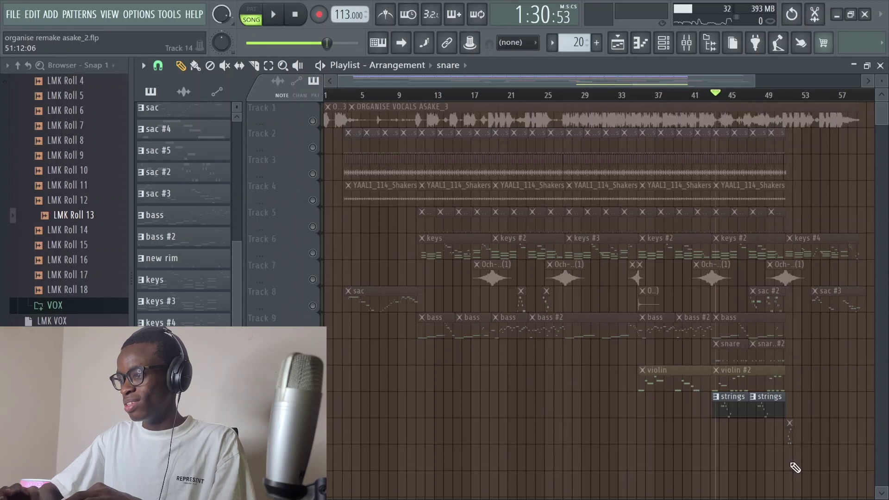
pyautogui.press('space')
pyautogui.doubleClick(730, 411)
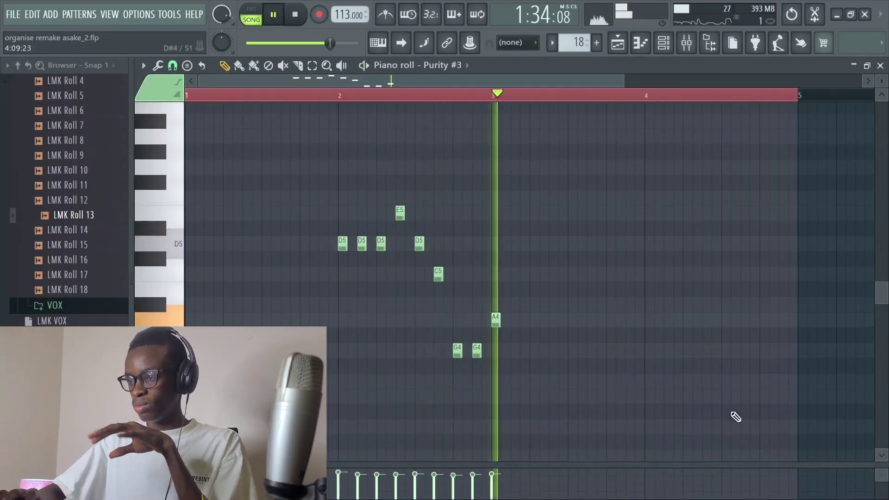
pyautogui.press('F6')
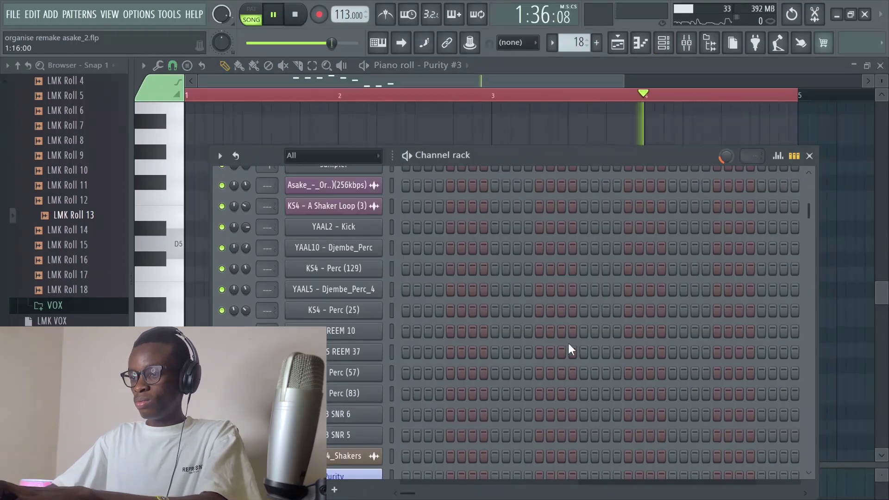
pyautogui.scroll(-5, 499, 334)
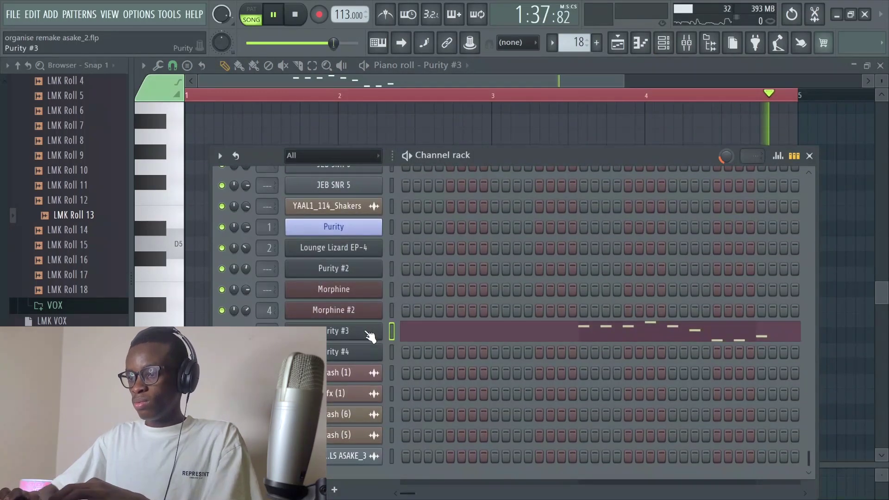
pyautogui.click(370, 335)
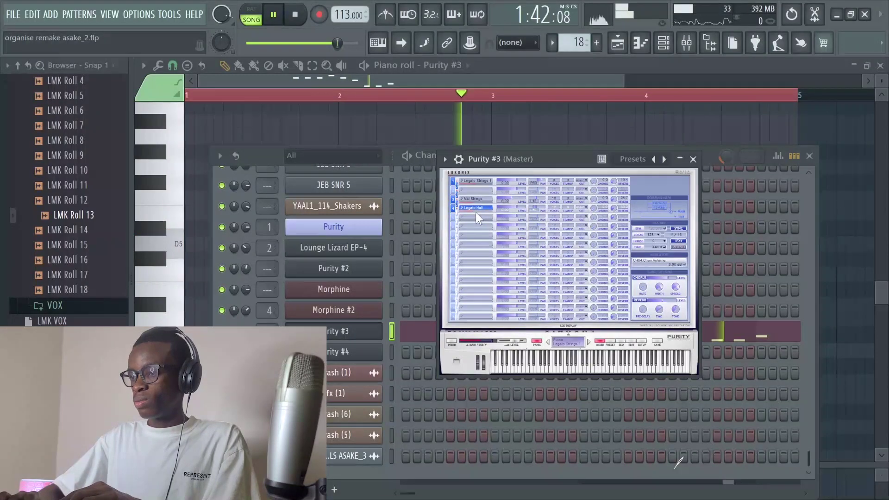
pyautogui.press('space')
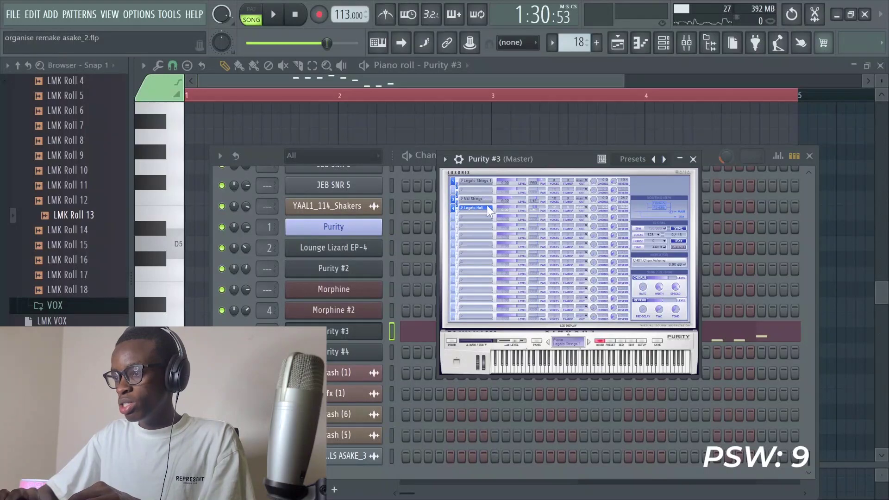
pyautogui.click(693, 158)
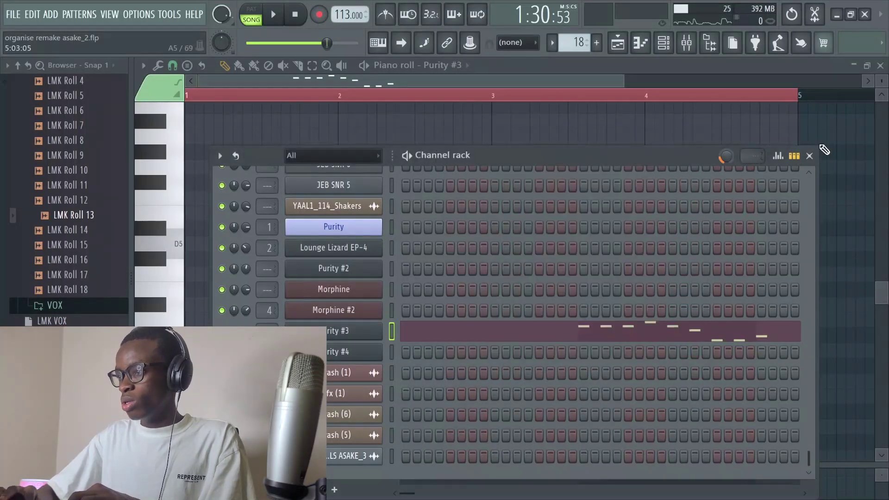
pyautogui.click(809, 156)
pyautogui.press('F5')
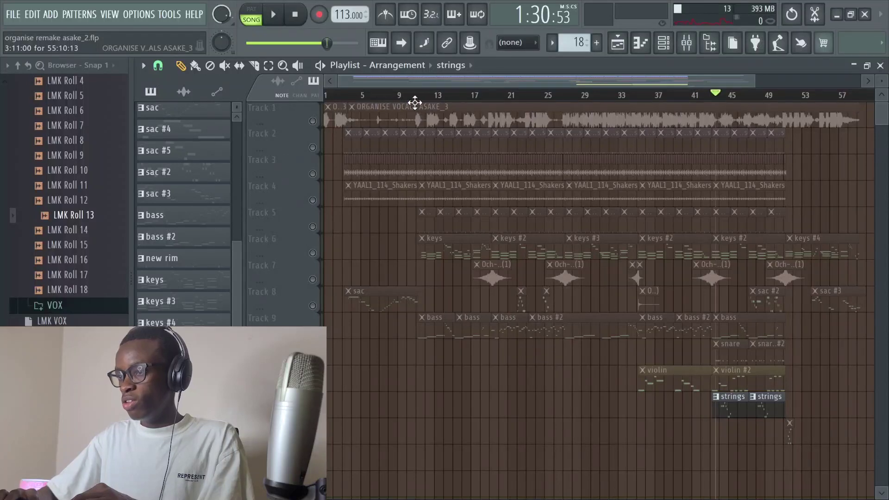
# Clear the vocal track's solo and play the full mix from bar 11
pyautogui.rightClick(313, 122)
pyautogui.rightClick(313, 122)
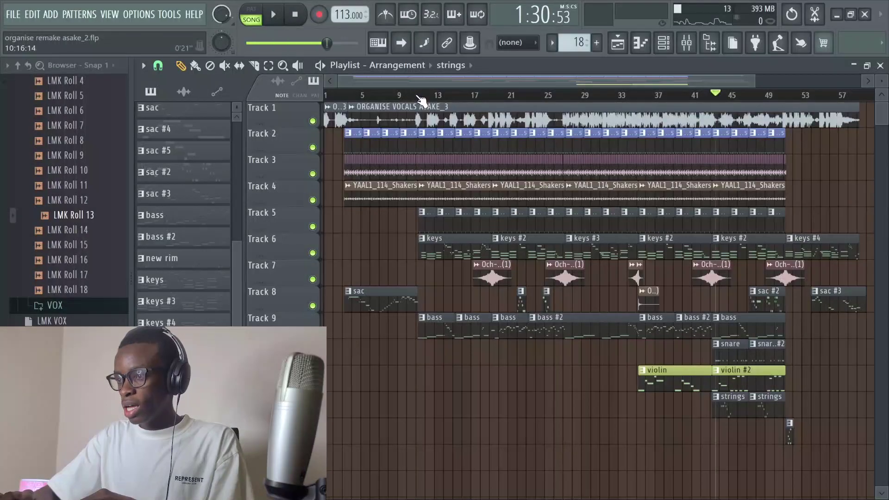
pyautogui.click(419, 97)
pyautogui.press('space')
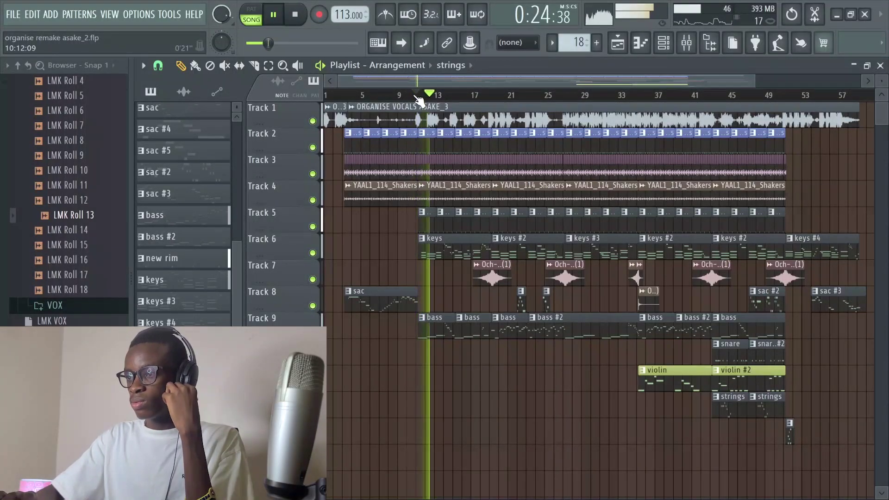
# View the vocal clip's channel settings, close them, and stop playback
pyautogui.doubleClick(485, 127)
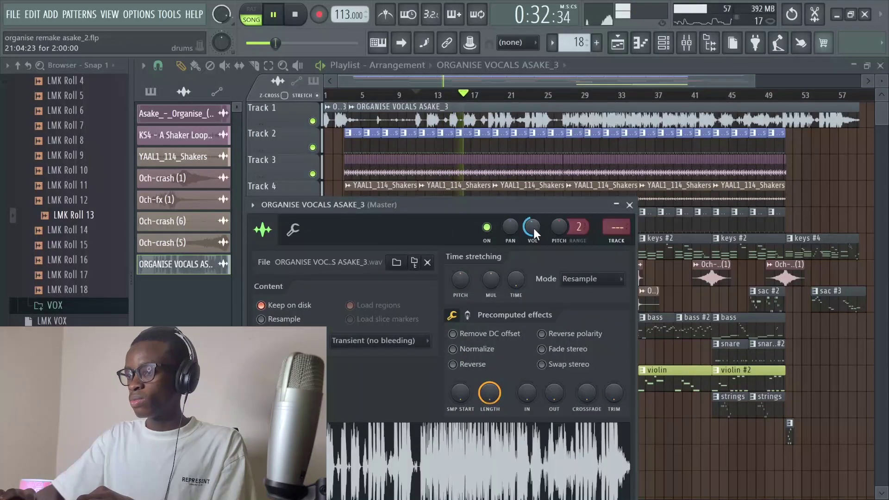
pyautogui.click(629, 205)
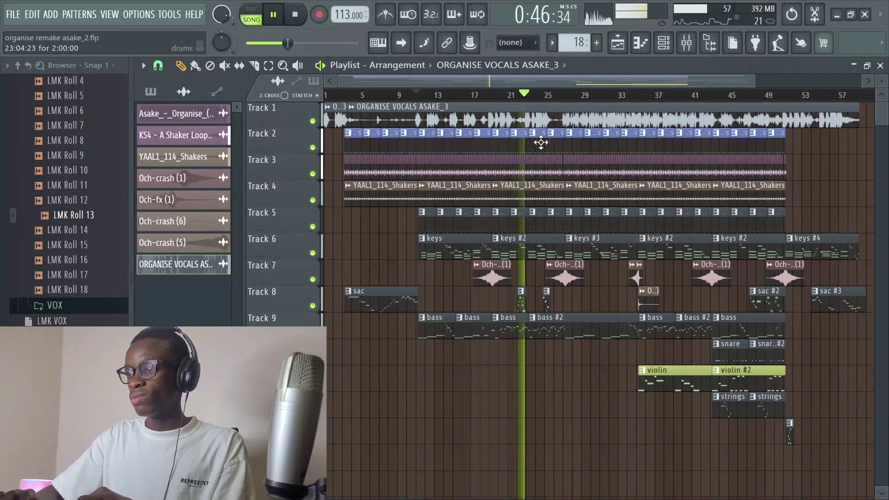
pyautogui.press('space')
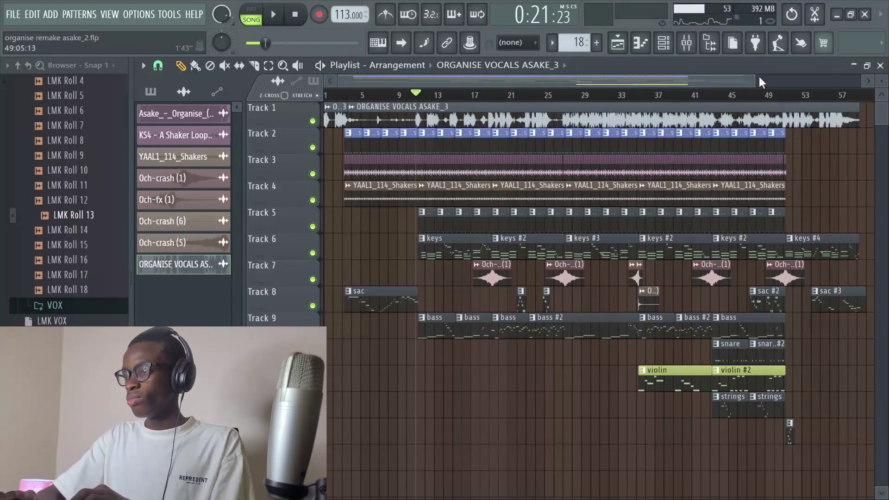
# Solo the trumpet track and play its clip from bar 51
pyautogui.moveTo(754, 78); pyautogui.dragTo(811, 88)
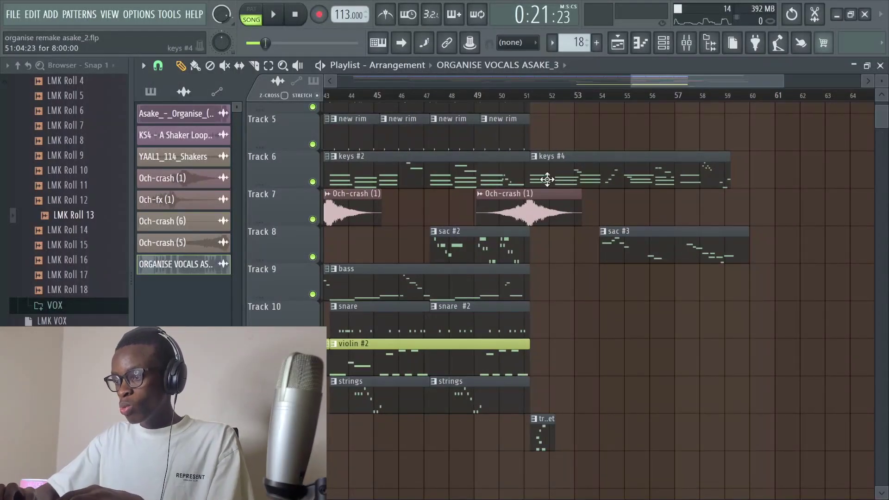
pyautogui.click(531, 102)
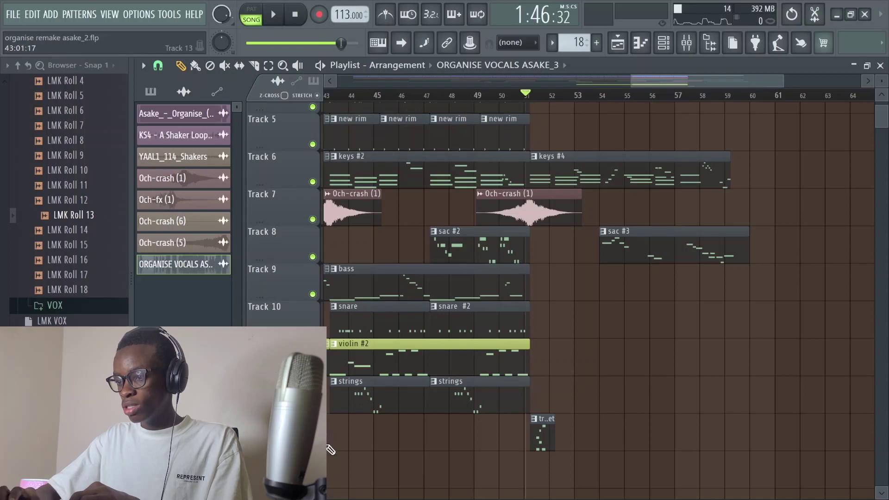
pyautogui.rightClick(313, 444)
pyautogui.press('space')
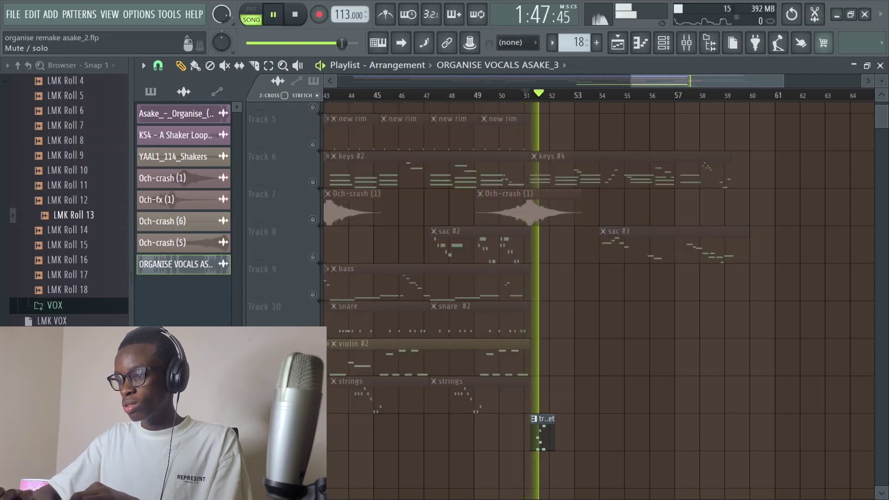
# Stop playback and show the trumpet pattern's notes in the Piano roll
pyautogui.press('space')
pyautogui.doubleClick(539, 423)
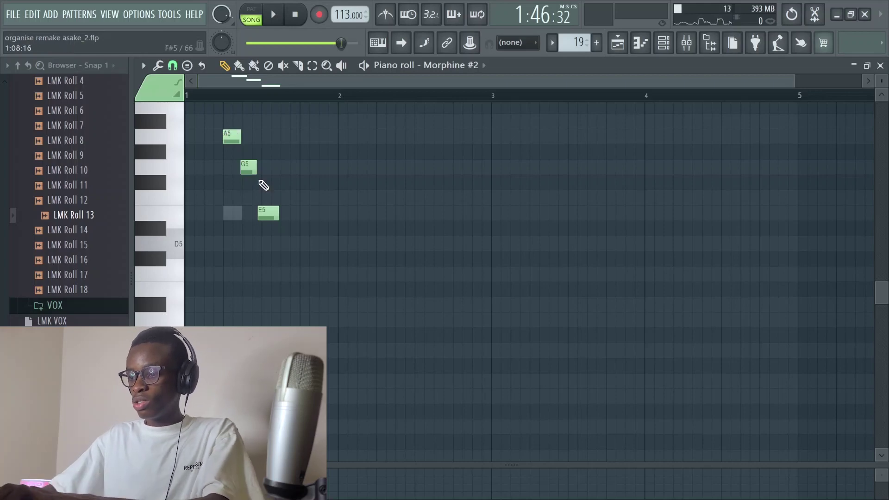
pyautogui.press('F5')
pyautogui.press('F7')
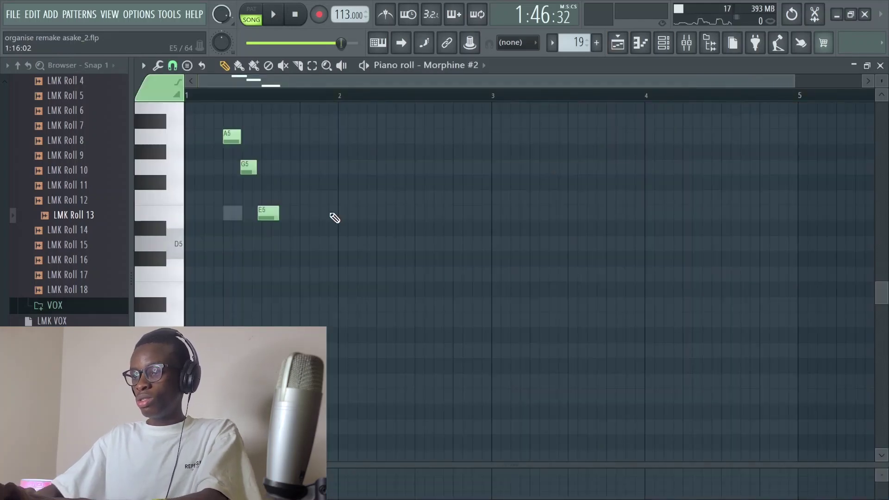
# In the Channel rack, select only the Morphine #2 trumpet channel
pyautogui.press('F6')
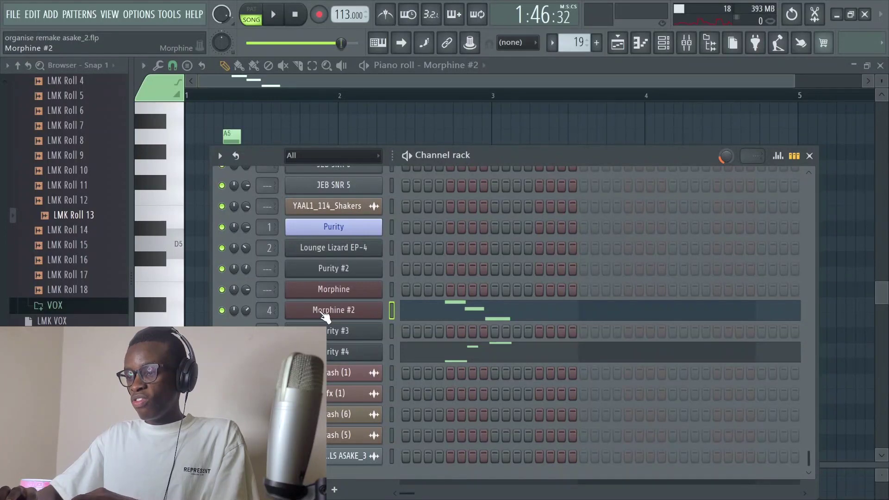
pyautogui.click(324, 313)
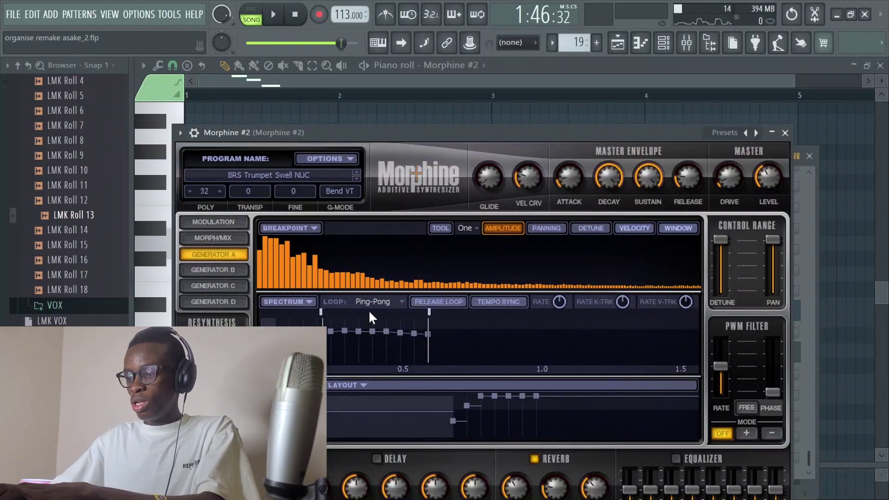
pyautogui.press('F5')
pyautogui.press('F6')
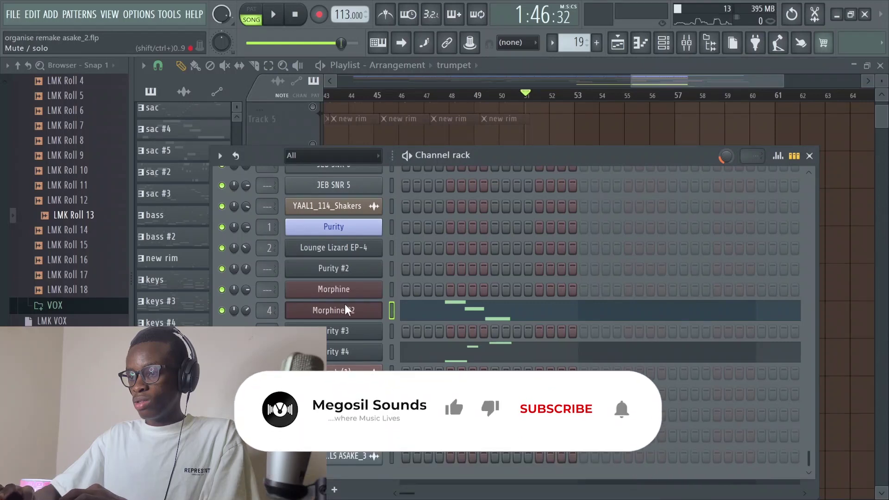
pyautogui.rightClick(391, 307)
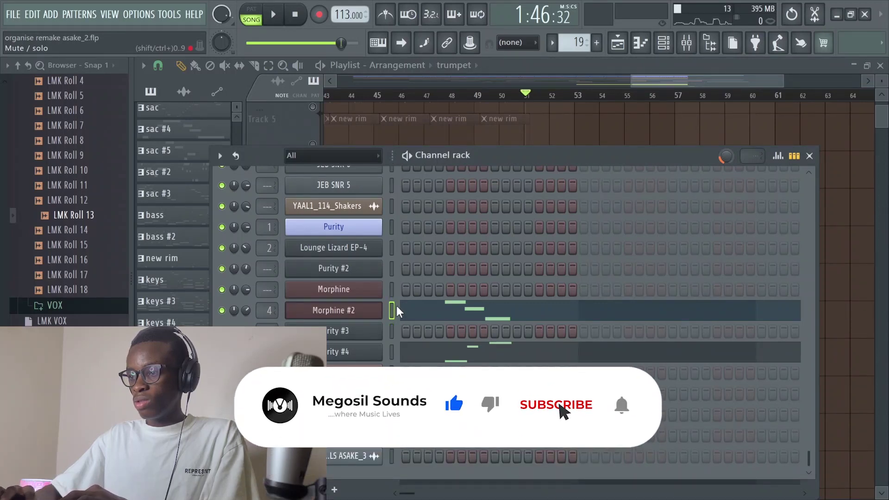
pyautogui.click(392, 309)
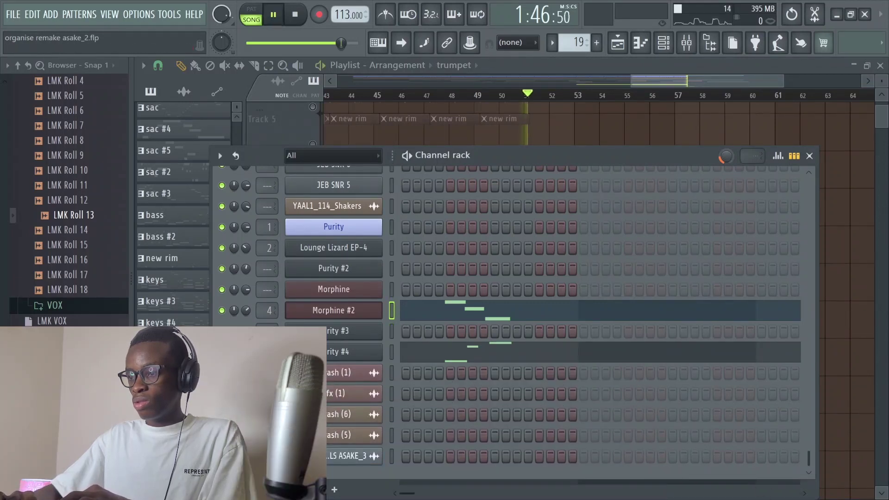
# Audition the Morphine #2 trumpet part alone, then return to the playlist
pyautogui.press('space')
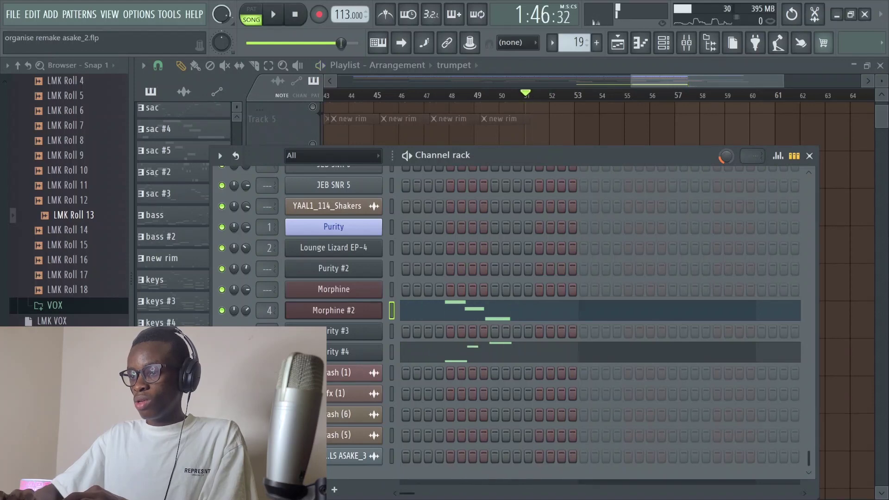
pyautogui.press('space')
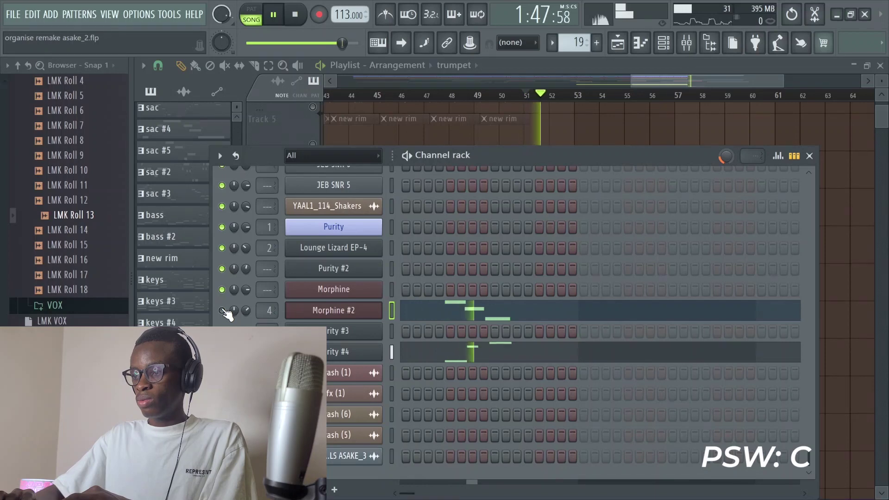
pyautogui.press('space')
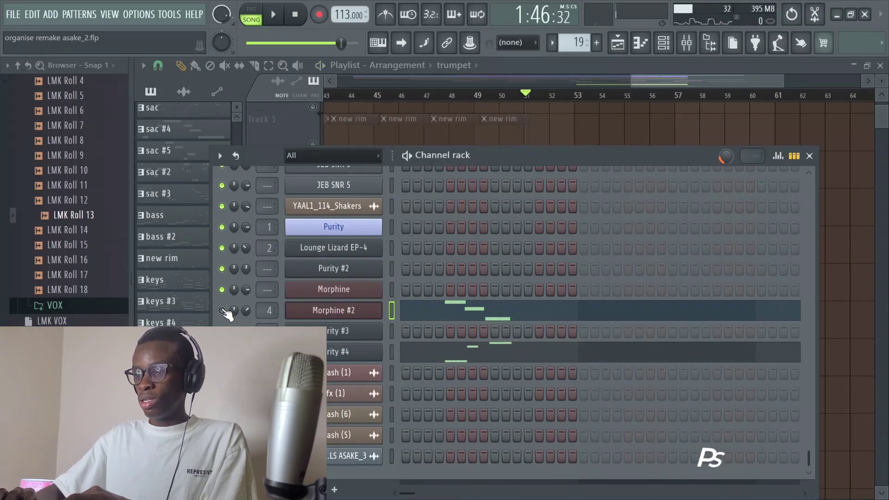
pyautogui.press('F6')
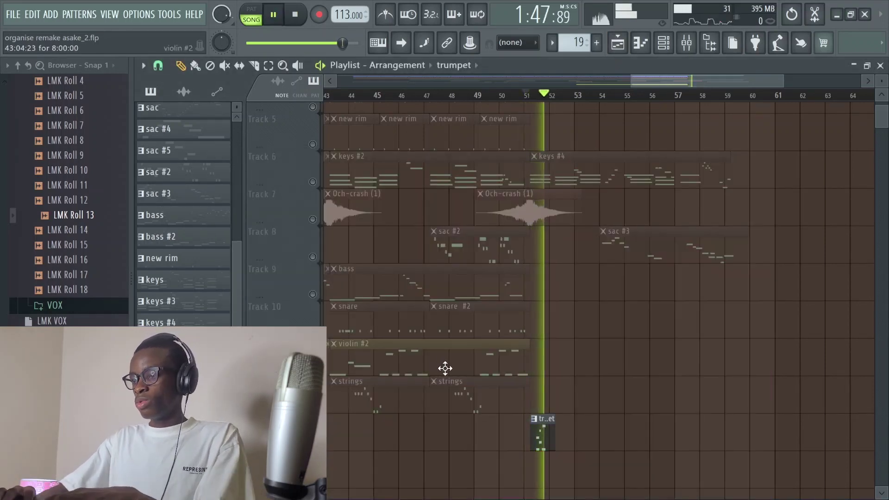
pyautogui.scroll(4, 628, 354)
# Clear Track 1's solo so every track plays, and play from bar 47
pyautogui.press('space')
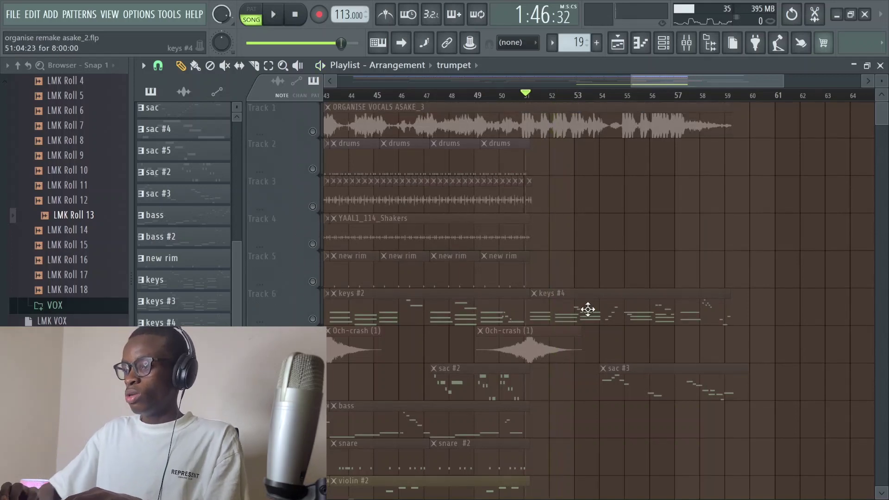
pyautogui.scroll(-1, 587, 308)
pyautogui.scroll(1, 587, 308)
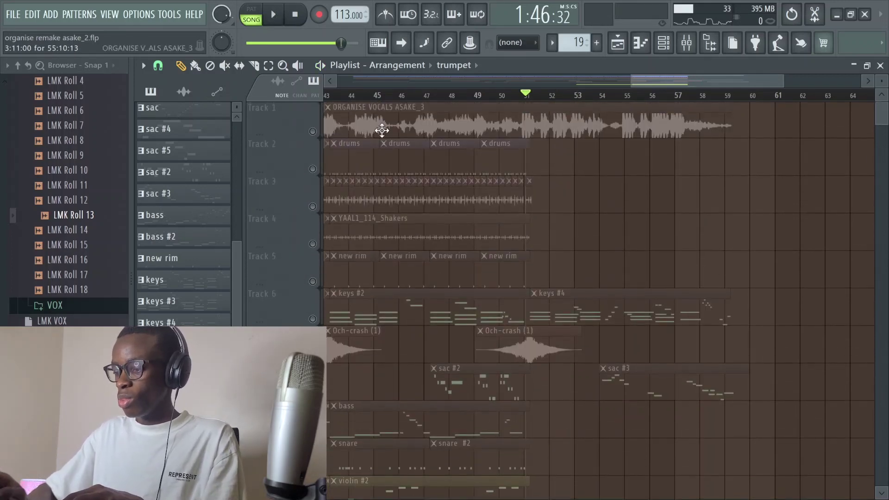
pyautogui.click(318, 132)
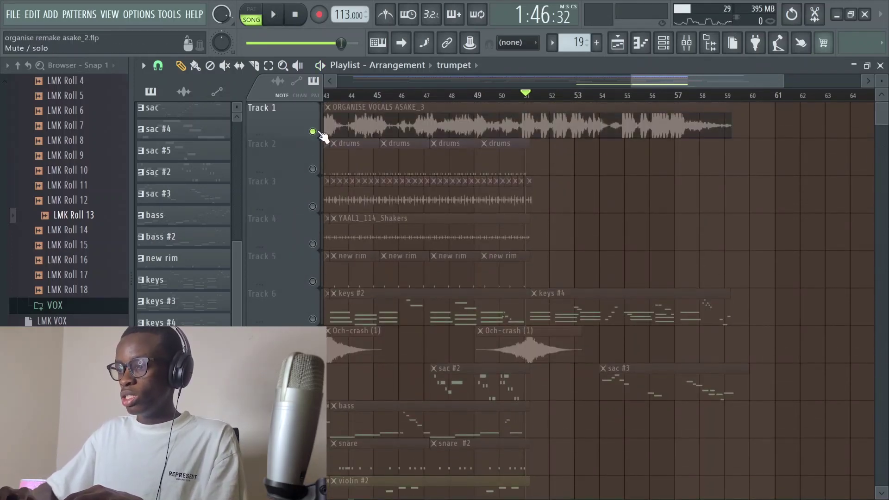
pyautogui.click(318, 132)
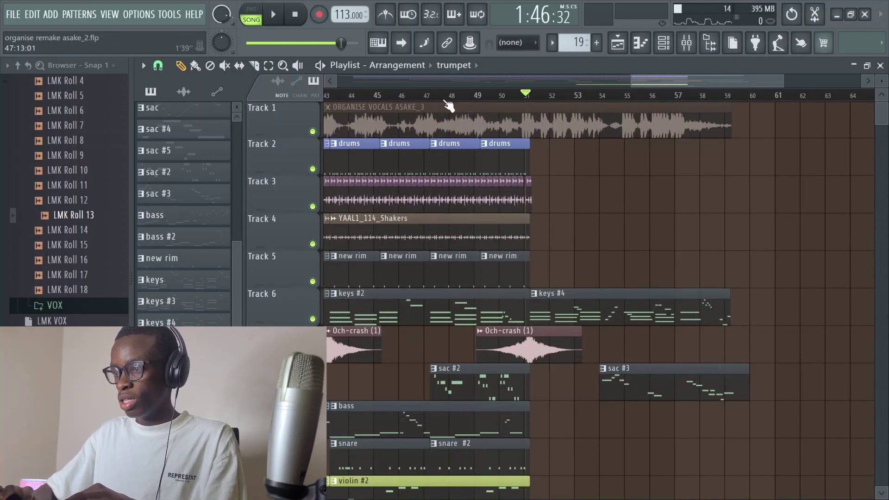
pyautogui.click(426, 94)
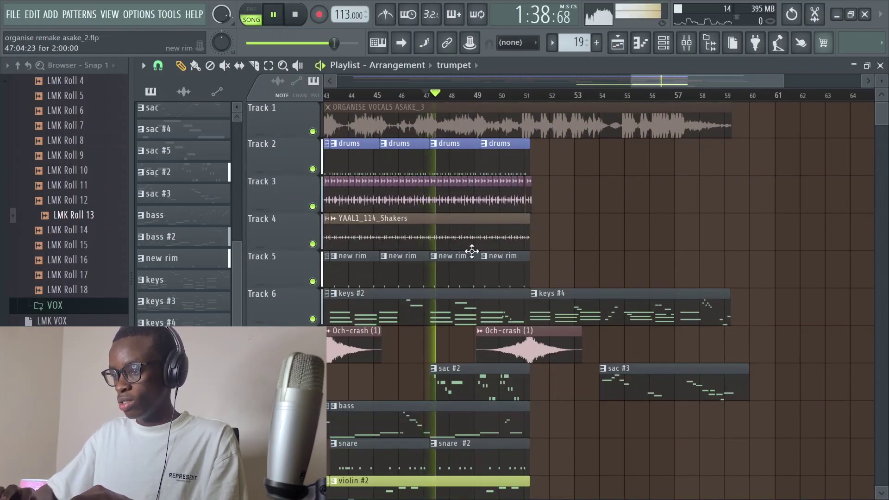
# Zoom the playlist in on bars 42–55, then out to bars 41–66
pyautogui.scroll(-2, 472, 252)
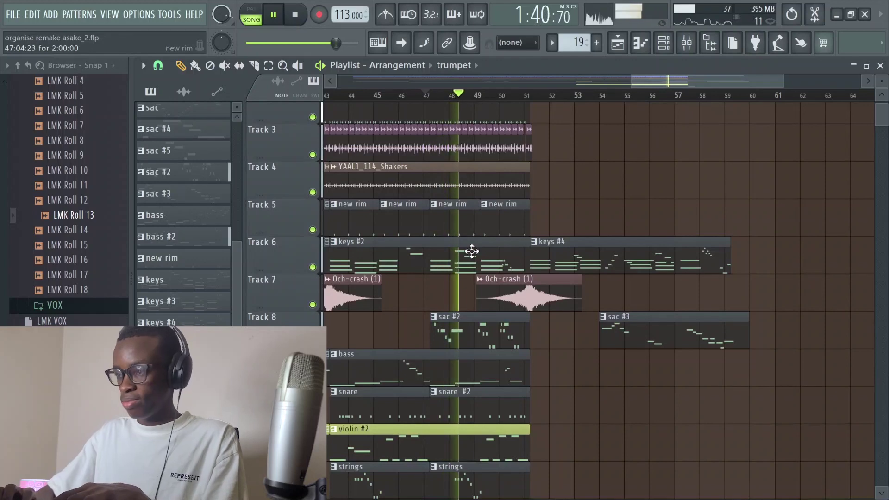
pyautogui.scroll(-4, 472, 251)
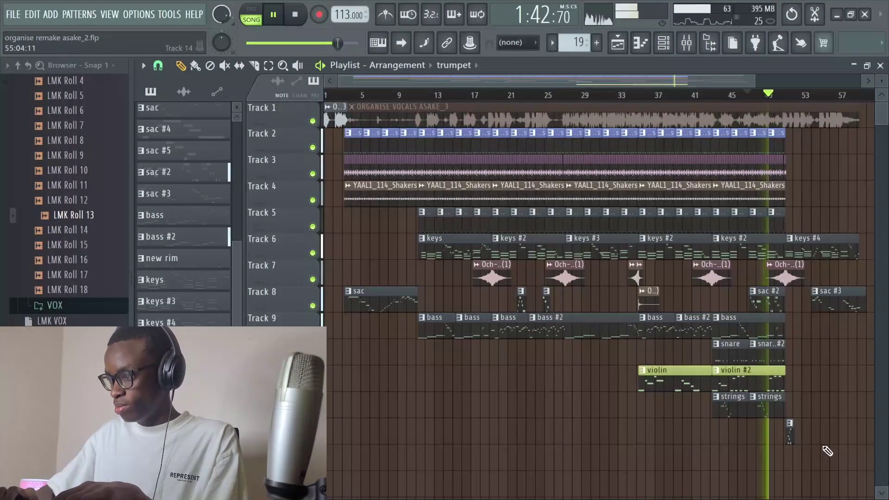
pyautogui.moveTo(831, 470); pyautogui.dragTo(694, 180)
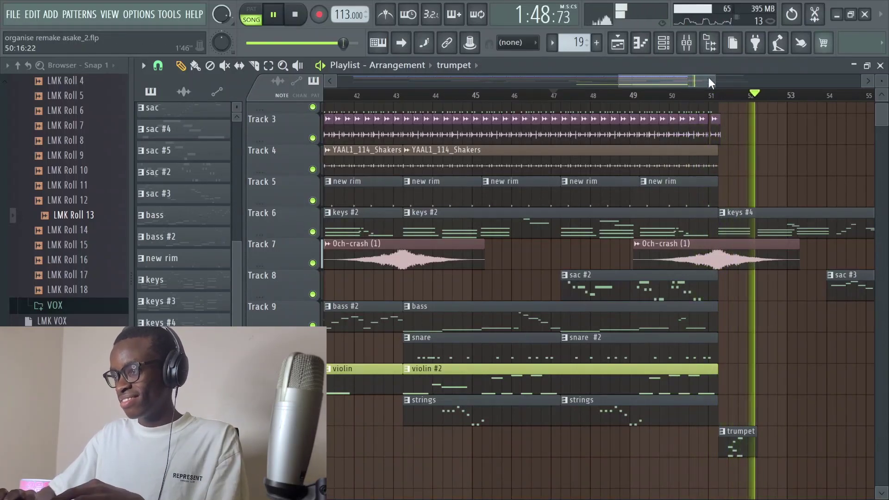
pyautogui.moveTo(708, 82); pyautogui.dragTo(723, 145)
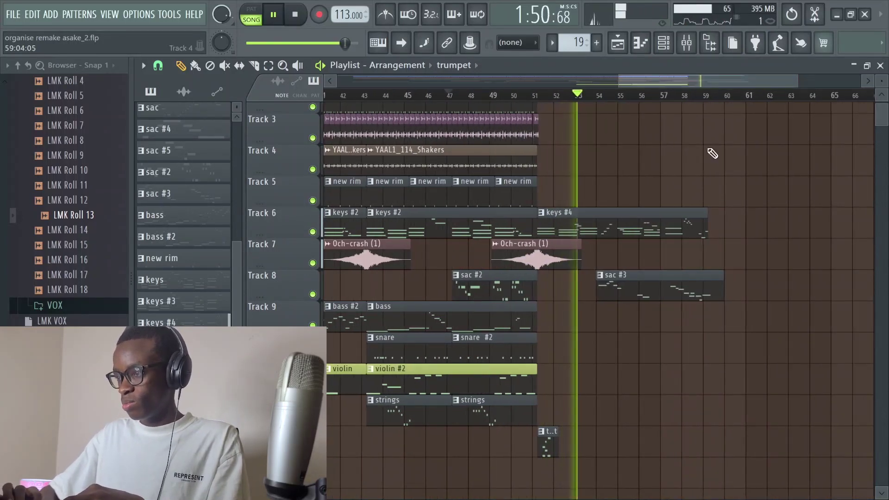
pyautogui.scroll(2, 712, 153)
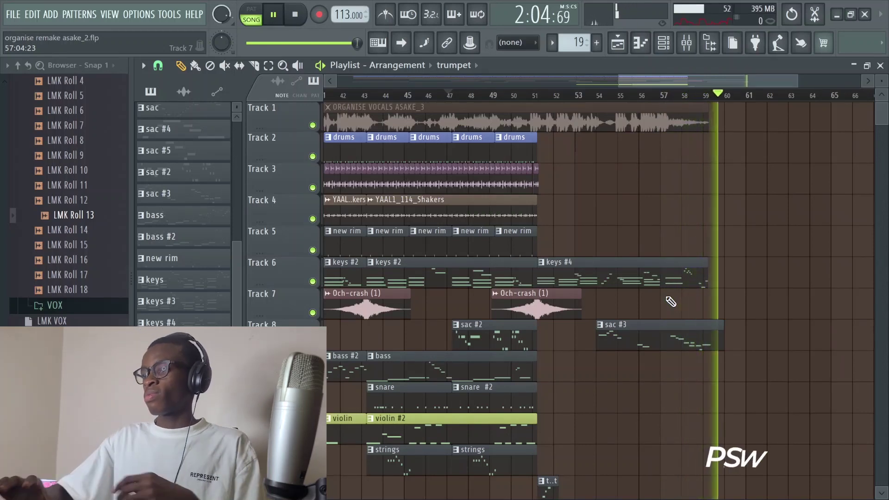
# Stop the full-mix playback and zoom the playlist out to the whole song
pyautogui.press('space')
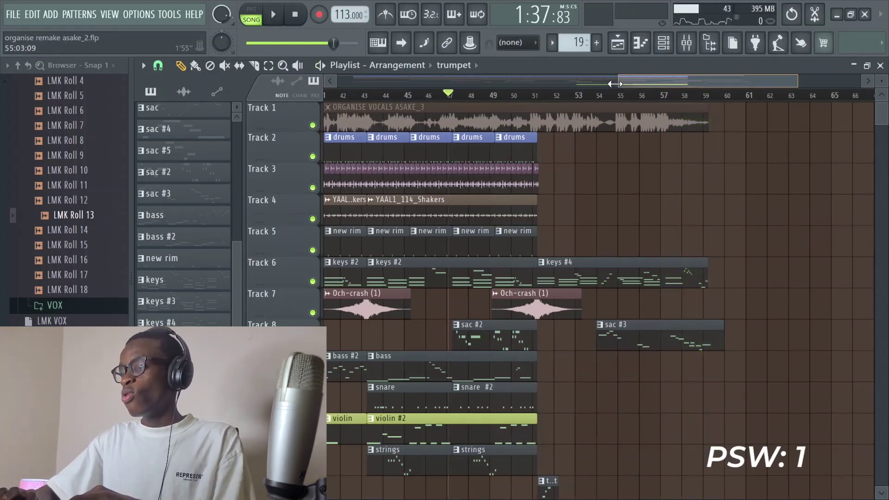
pyautogui.scroll(-5, 316, 83)
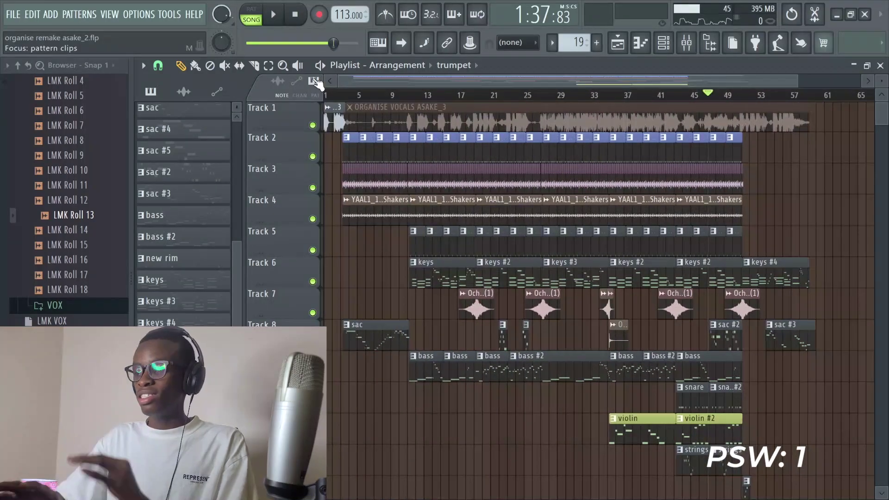